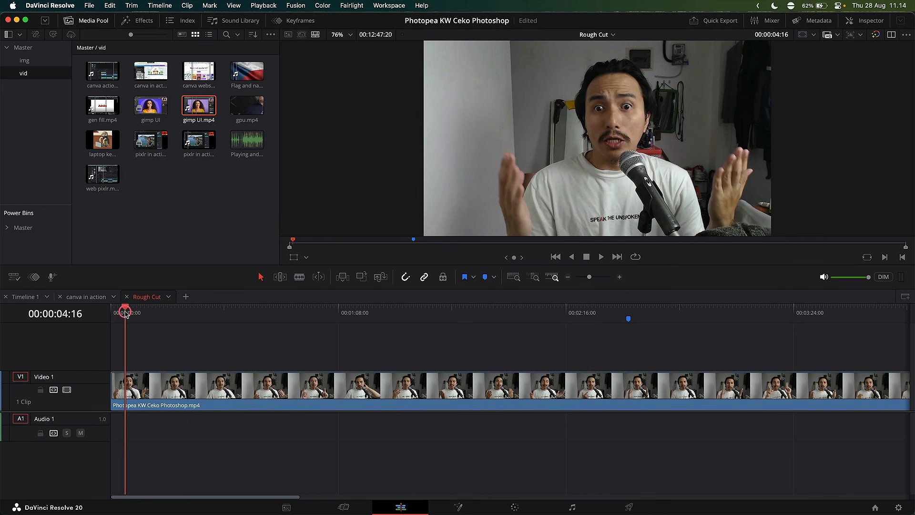
# Split the clip at several points in its opening seconds, guided by the video thumbnails, and delete the unwanted segments.
pyautogui.moveTo(125, 311); pyautogui.dragTo(130, 310)
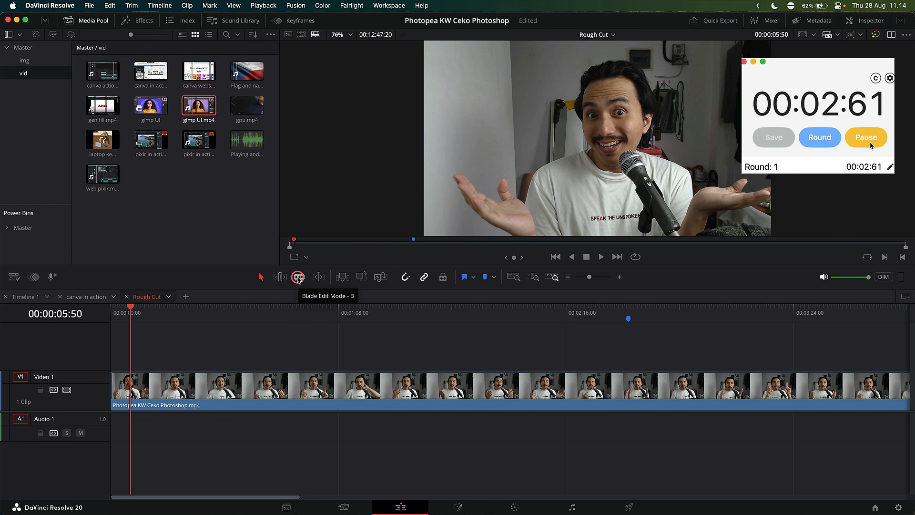
pyautogui.press('super+b')
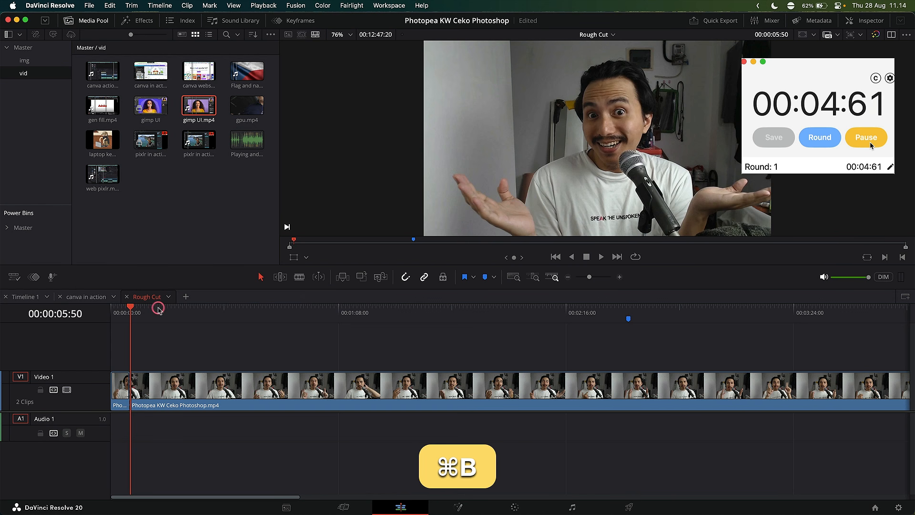
pyautogui.moveTo(131, 310); pyautogui.dragTo(144, 309)
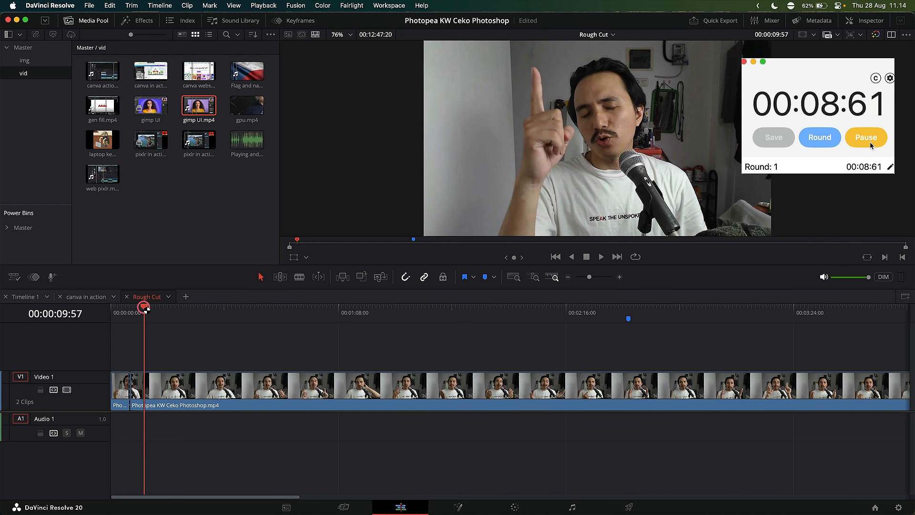
pyautogui.press('super+b')
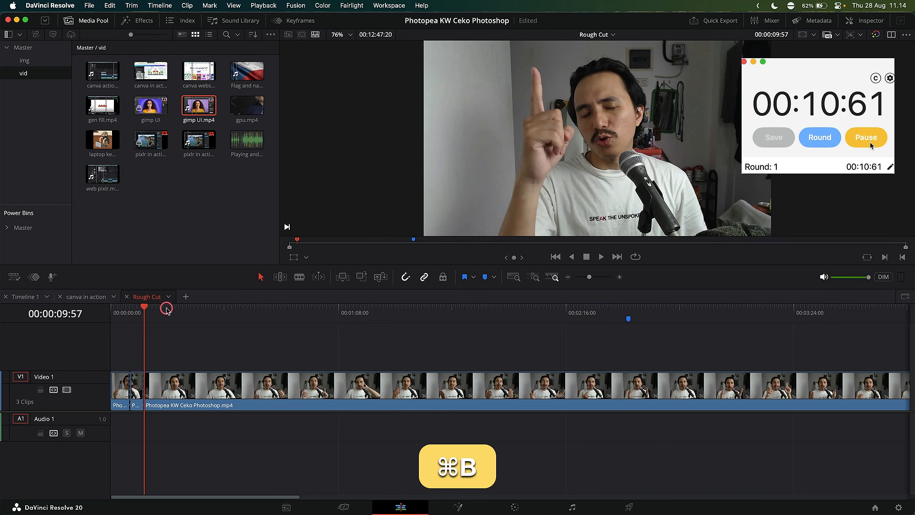
pyautogui.moveTo(166, 309); pyautogui.dragTo(198, 311)
pyautogui.press('super+b')
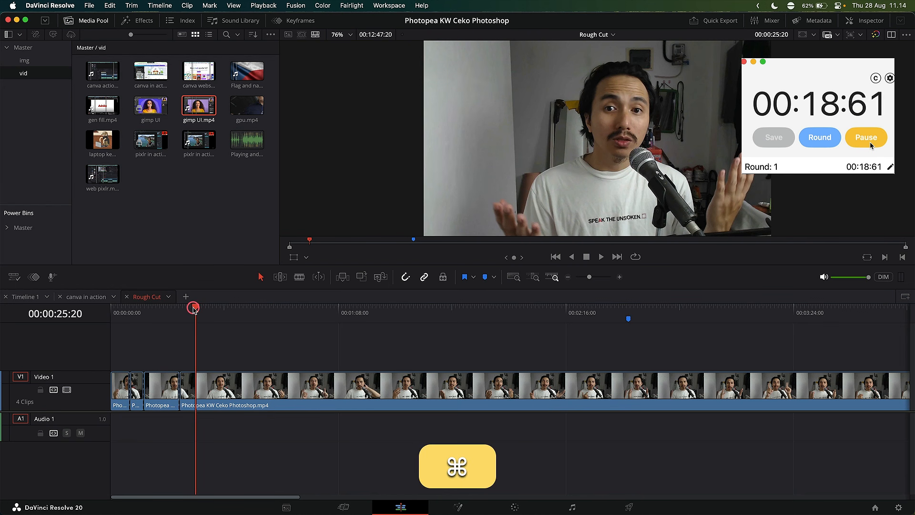
pyautogui.press('super+b')
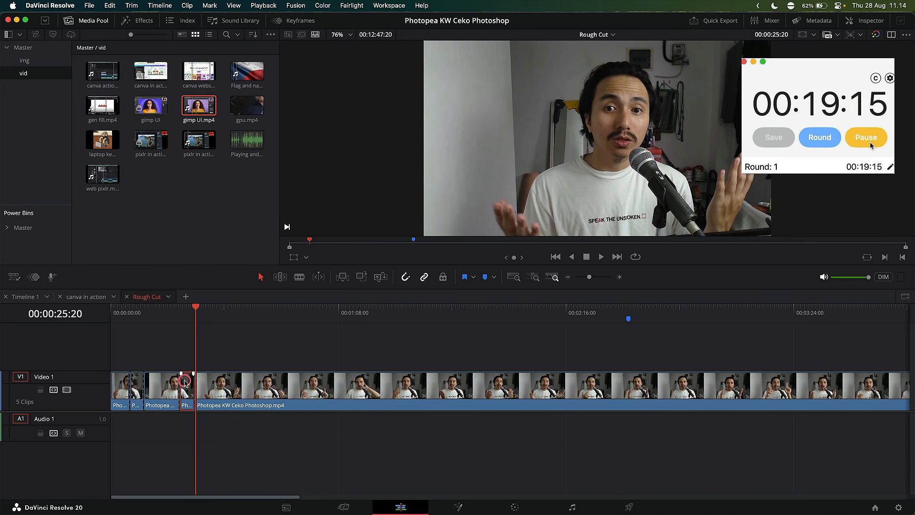
pyautogui.press('Delete')
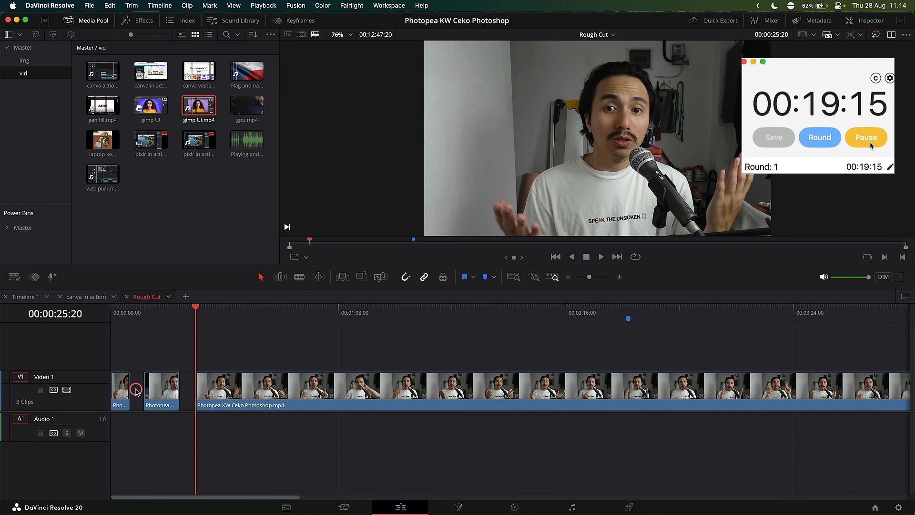
pyautogui.scroll(-5, 184, 378)
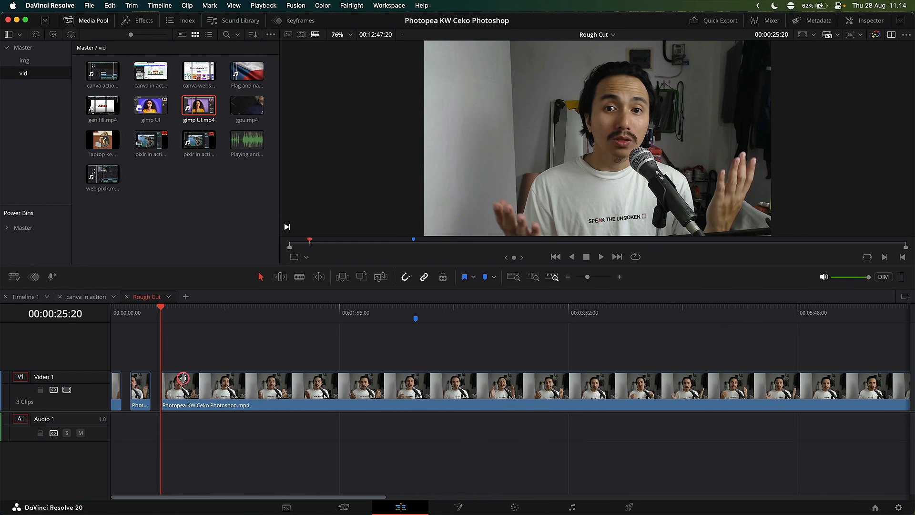
pyautogui.moveTo(668, 312); pyautogui.dragTo(715, 308)
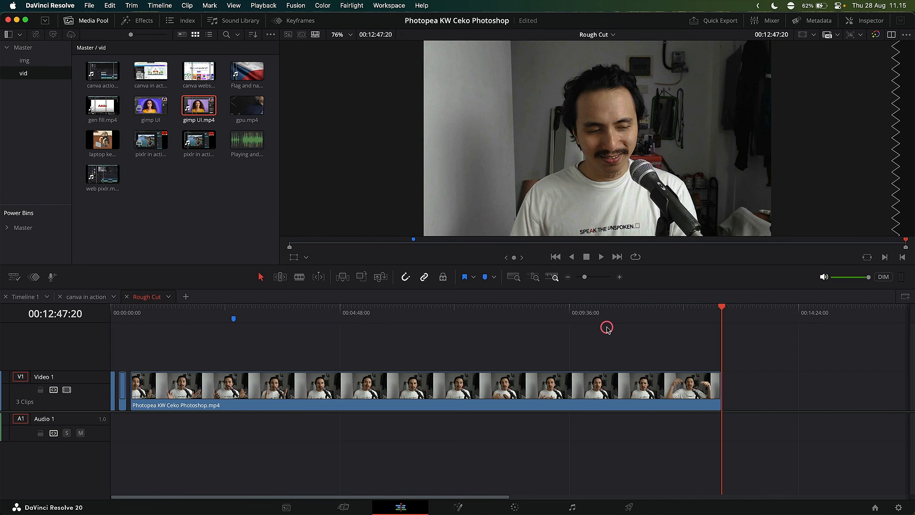
pyautogui.moveTo(161, 303); pyautogui.dragTo(291, 321)
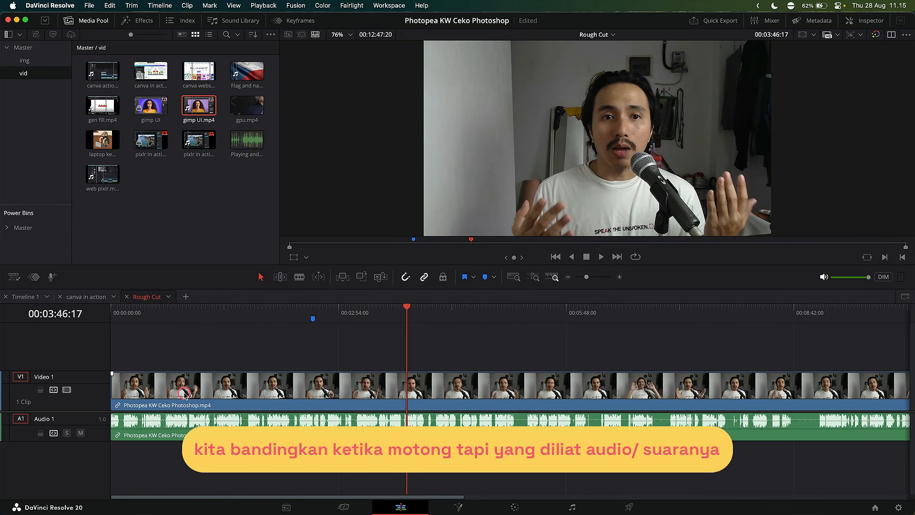
# Enlarge the audio track height and collapse the video track so the waveform is easy to read.
pyautogui.moveTo(97, 440); pyautogui.dragTo(97, 474)
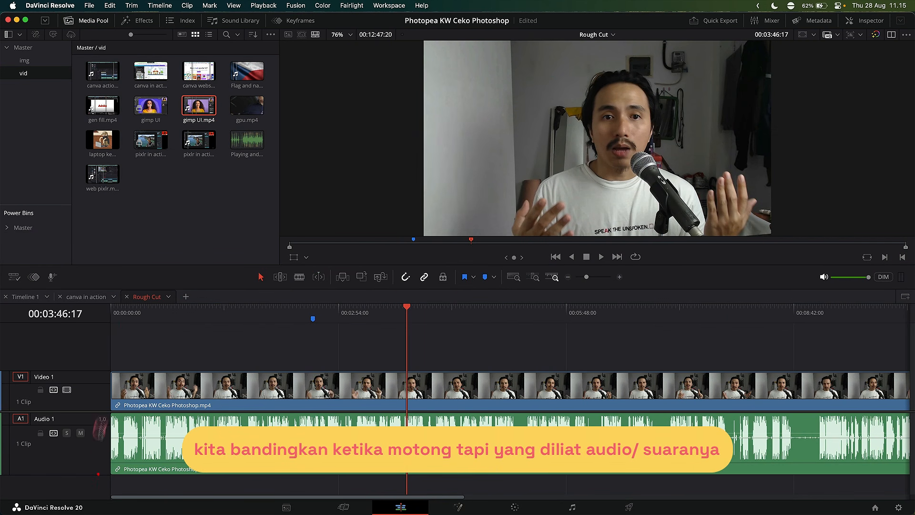
pyautogui.moveTo(103, 371)
pyautogui.mouseDown()
pyautogui.moveTo(94, 397)
pyautogui.moveTo(101, 360)
pyautogui.mouseUp()
pyautogui.scroll(5, 273, 424)
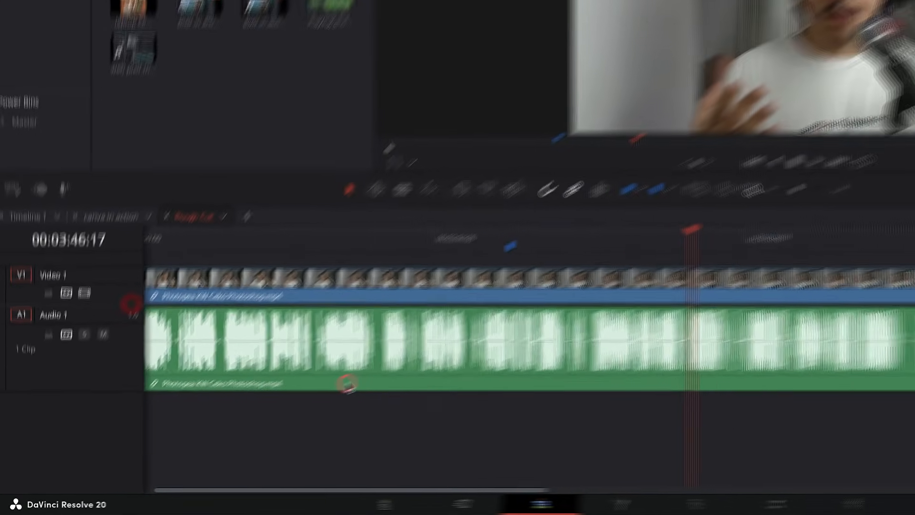
pyautogui.hscroll(-5, 319, 404)
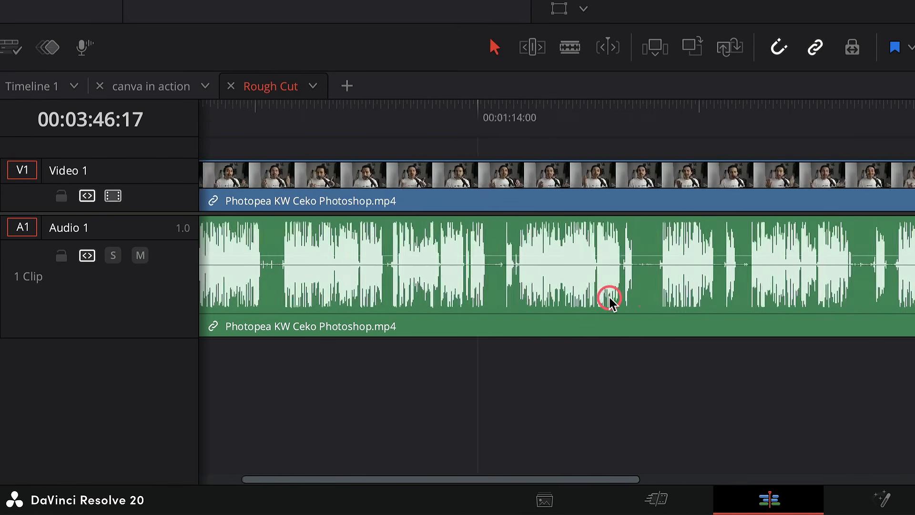
pyautogui.hscroll(-3, 610, 299)
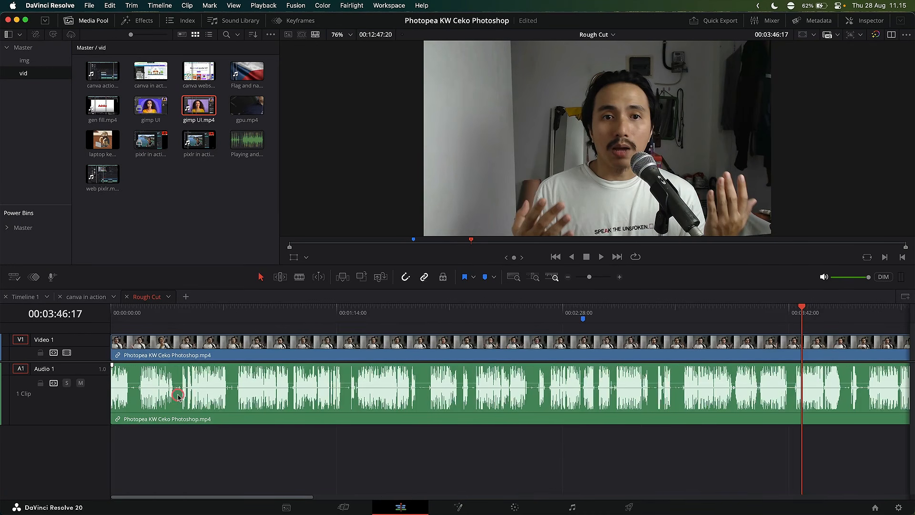
pyautogui.scroll(1, 331, 277)
pyautogui.hscroll(-6, 327, 274)
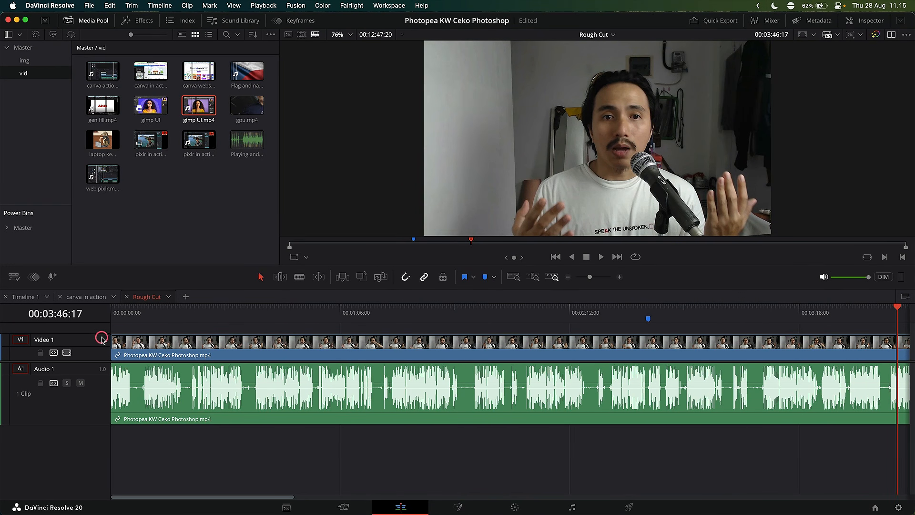
pyautogui.moveTo(102, 338); pyautogui.dragTo(101, 365)
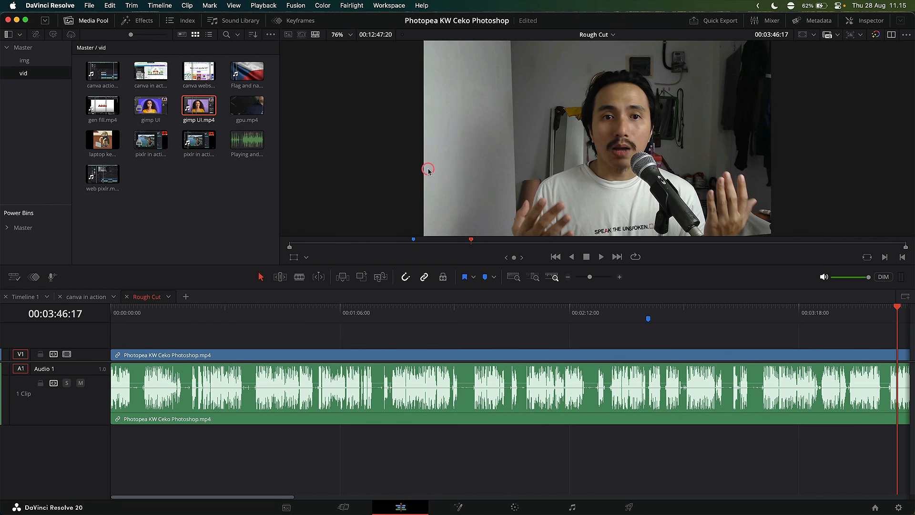
# Split the clip at the silent gaps in the audio waveform across the first 40 seconds.
pyautogui.click(131, 316)
pyautogui.scroll(5, 139, 388)
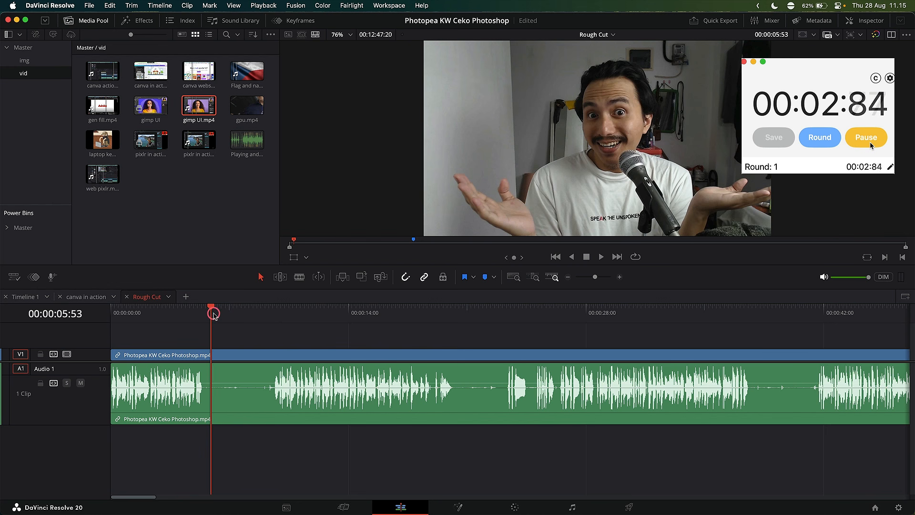
pyautogui.moveTo(210, 310); pyautogui.dragTo(202, 311)
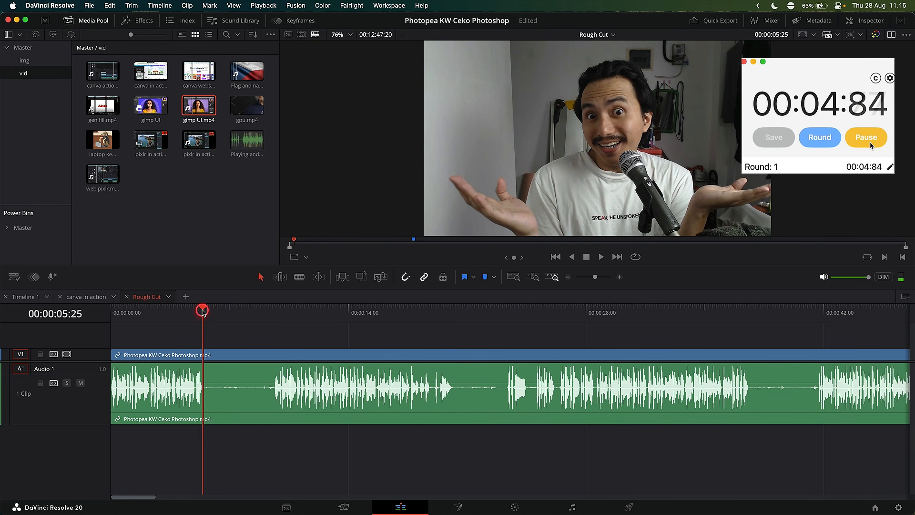
pyautogui.hotkey('ctrl', 'b')
pyautogui.click(270, 311)
pyautogui.moveTo(270, 311); pyautogui.dragTo(272, 311)
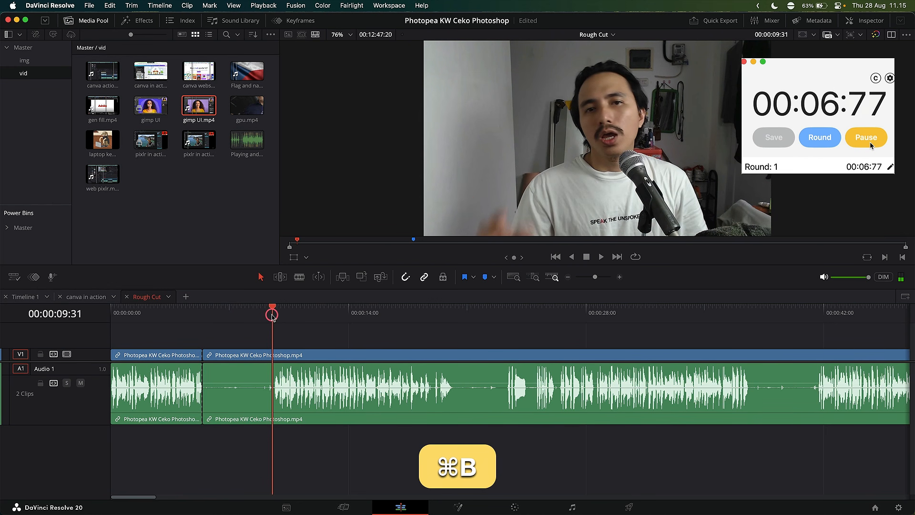
pyautogui.hotkey('ctrl', 'b')
pyautogui.moveTo(447, 317); pyautogui.dragTo(453, 310)
pyautogui.press('super+b')
pyautogui.click(505, 311)
pyautogui.press('super+b')
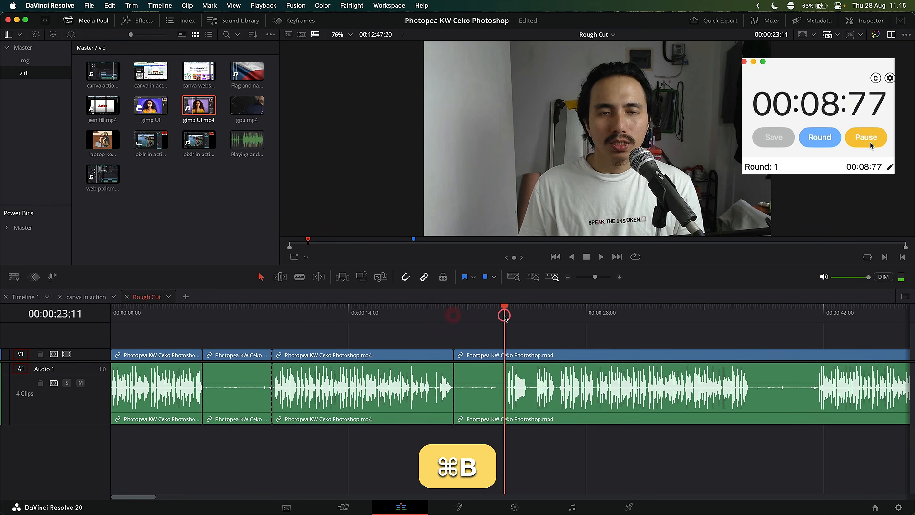
pyautogui.moveTo(750, 311); pyautogui.dragTo(753, 311)
pyautogui.press('super+b')
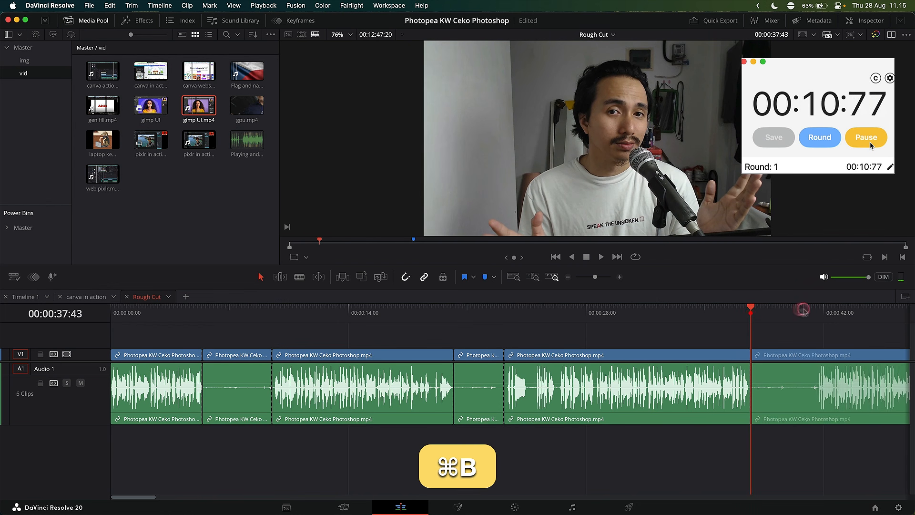
# Continue splitting the clip at the waveform's silences up to about the one-minute mark.
pyautogui.click(820, 315)
pyautogui.moveTo(820, 315); pyautogui.dragTo(818, 311)
pyautogui.press('super+b')
pyautogui.scroll(-2, 733, 306)
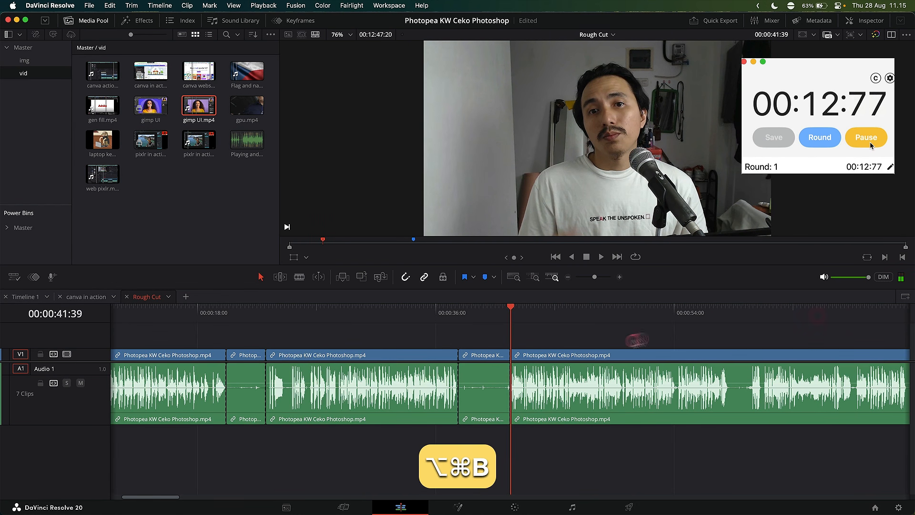
pyautogui.click(725, 306)
pyautogui.press('super+b')
pyautogui.click(747, 306)
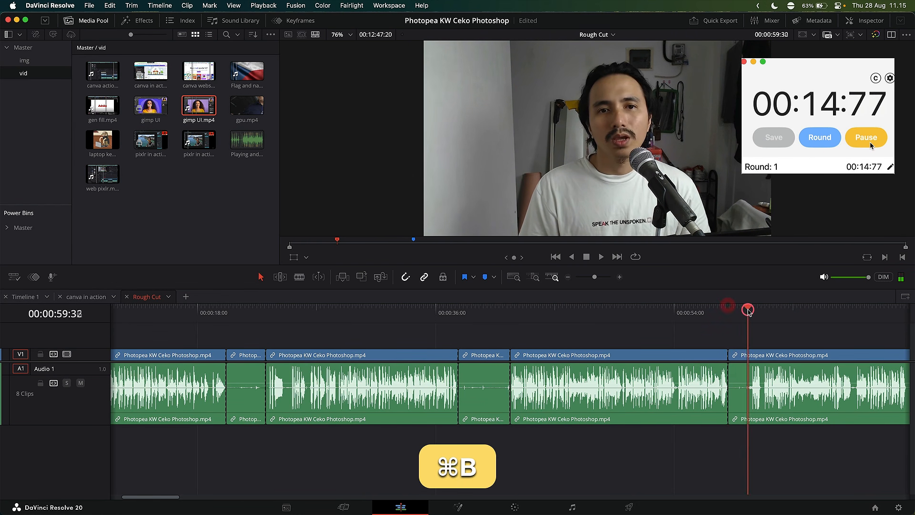
pyautogui.press('super+b')
pyautogui.scroll(-5, 717, 328)
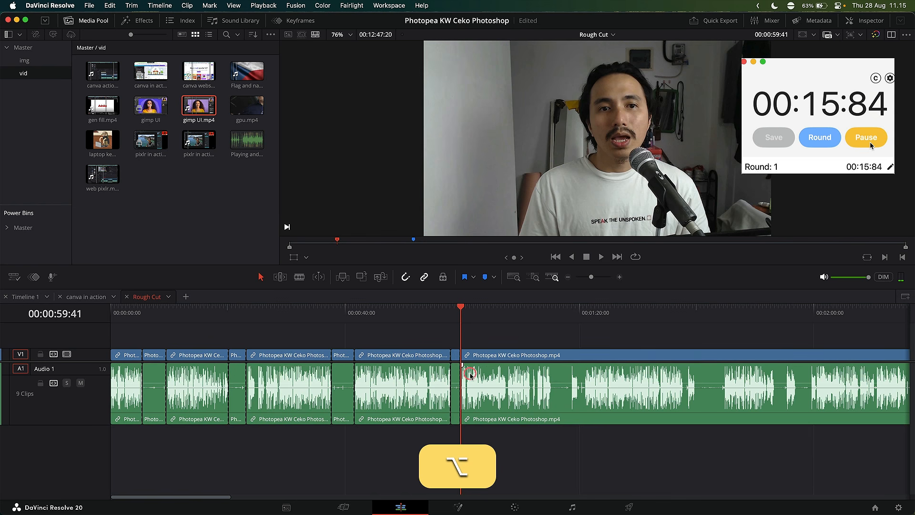
pyautogui.scroll(-3, 421, 373)
pyautogui.keyDown('alt'); pyautogui.click(258, 421); pyautogui.keyUp('alt')
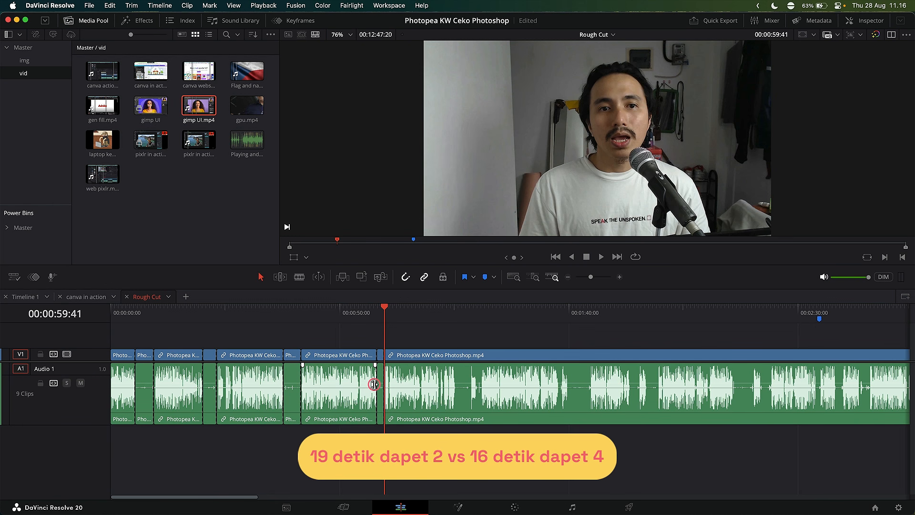
# Split the clip at 00:02:34:00 and again a few seconds later to isolate a phrase.
pyautogui.hscroll(3, 372, 385)
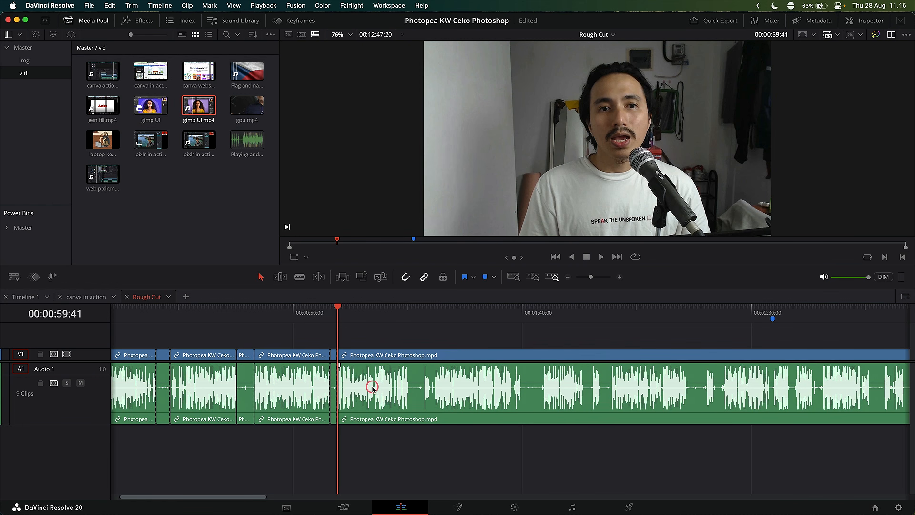
pyautogui.hscroll(15, 373, 390)
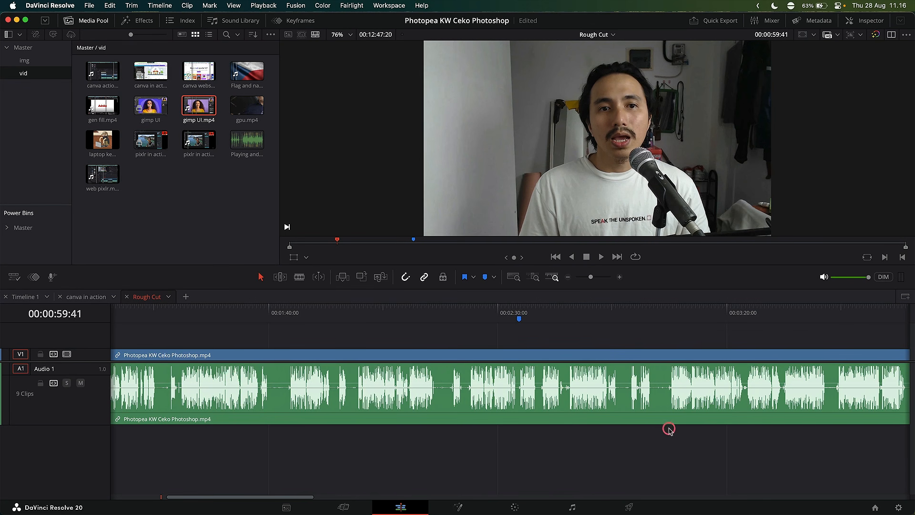
pyautogui.press('alt')
pyautogui.scroll(5, 659, 423)
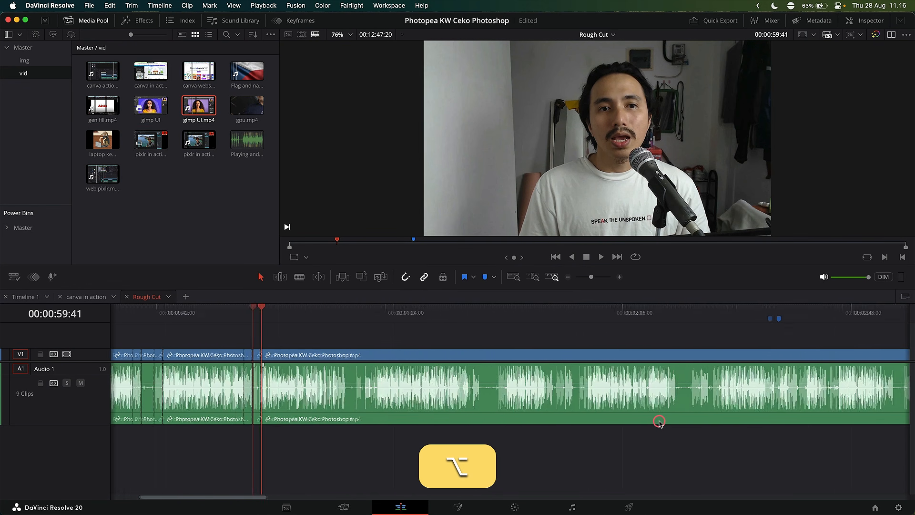
pyautogui.hscroll(20, 660, 422)
pyautogui.moveTo(349, 320); pyautogui.dragTo(359, 319)
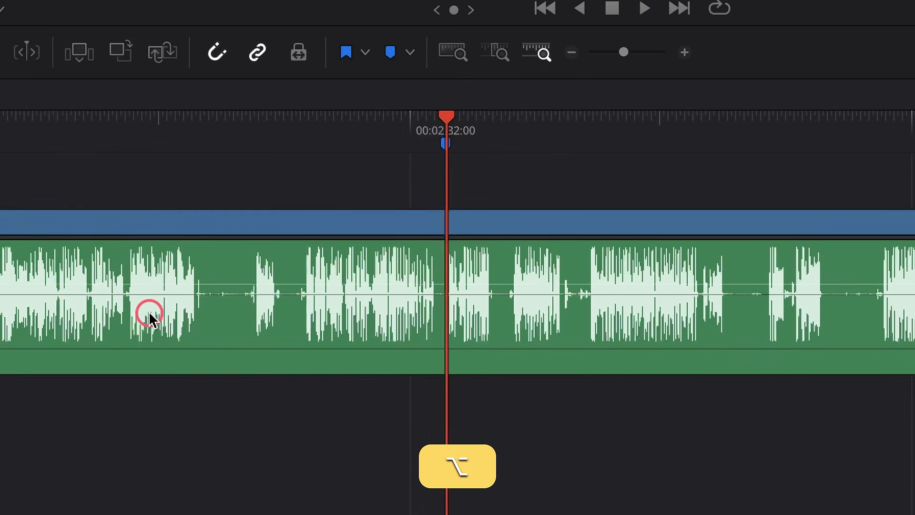
pyautogui.scroll(4, 362, 394)
pyautogui.hscroll(10, 322, 293)
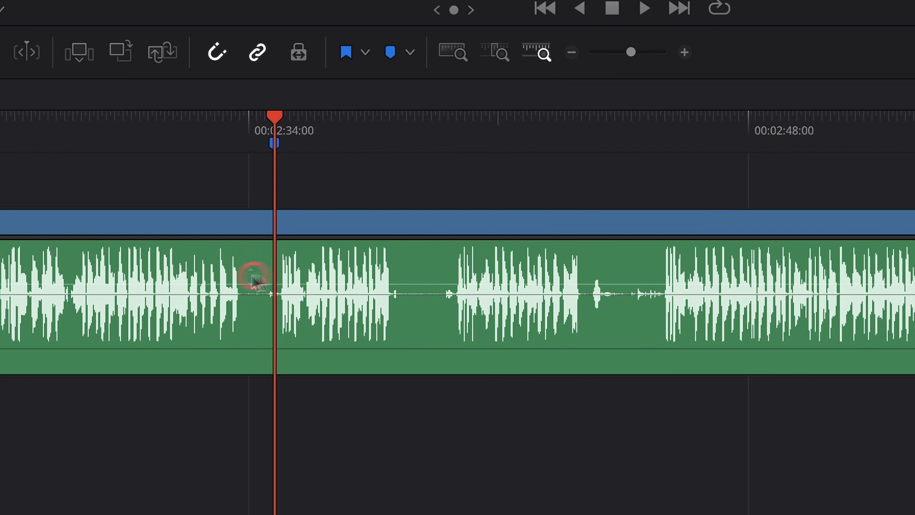
pyautogui.press('super')
pyautogui.press('super+b')
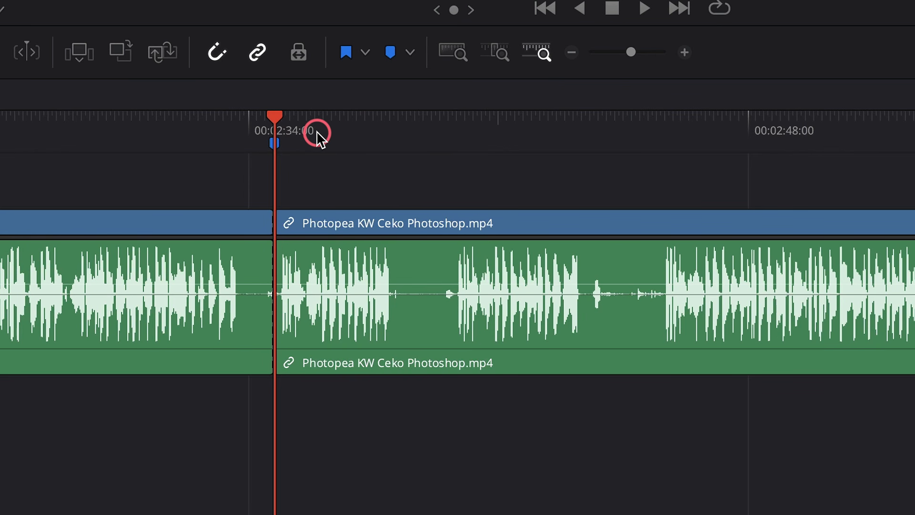
pyautogui.moveTo(316, 135); pyautogui.dragTo(436, 146)
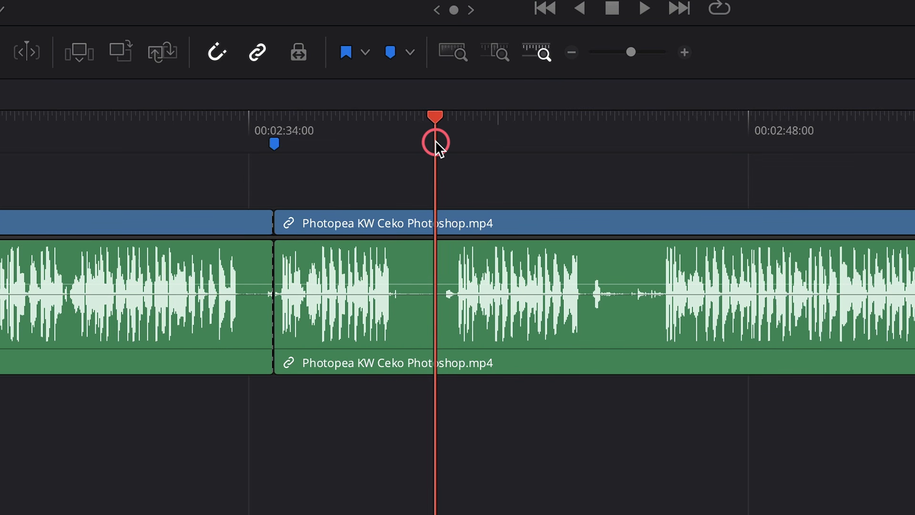
pyautogui.press('super+b')
# Delete the segment between the two cuts and close the resulting gap in the timeline.
pyautogui.click(389, 289)
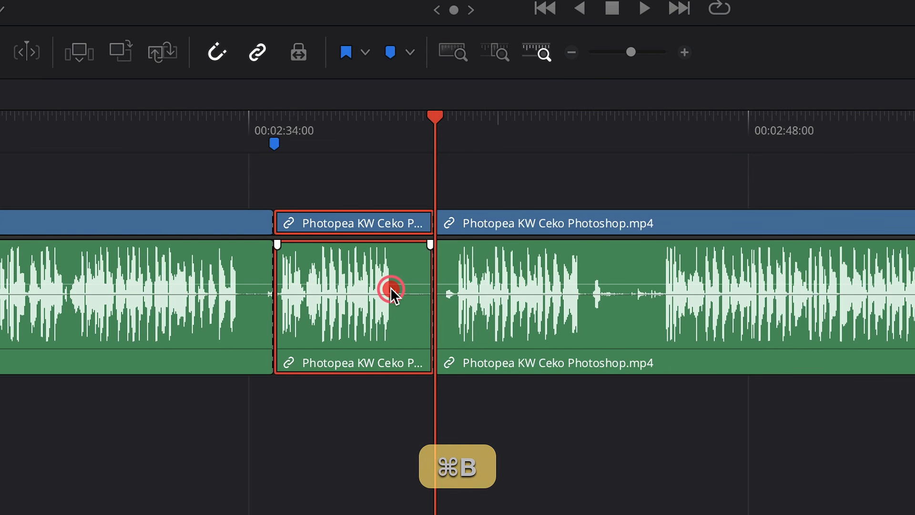
pyautogui.press('BackSpace')
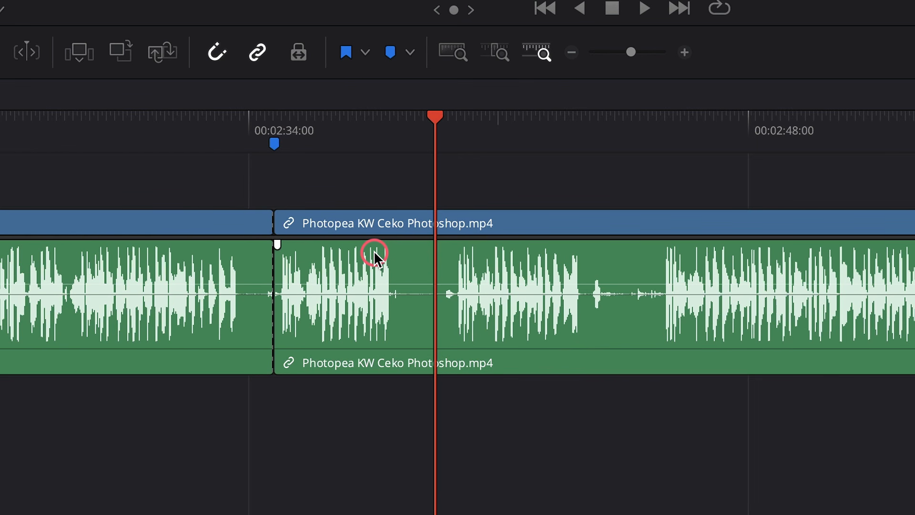
pyautogui.press('super+b')
pyautogui.click(373, 258)
pyautogui.press('BackSpace')
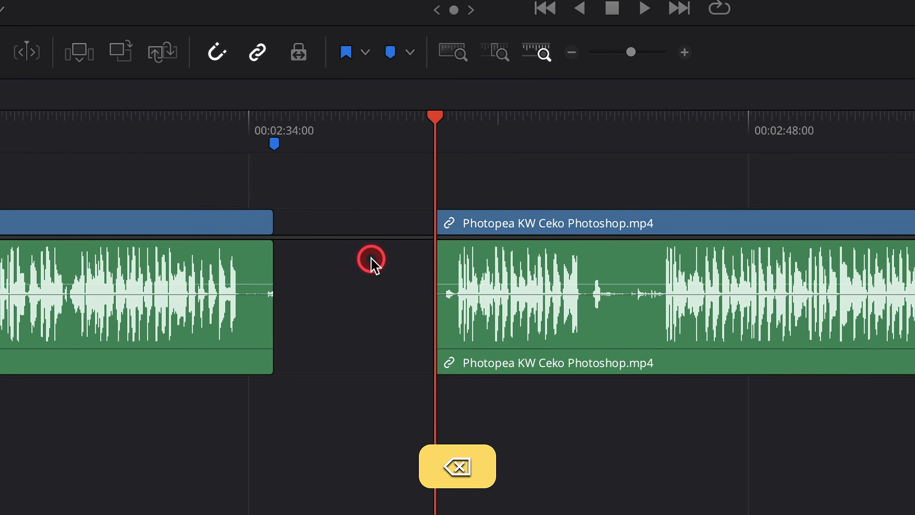
pyautogui.click(376, 290)
pyautogui.press('BackSpace')
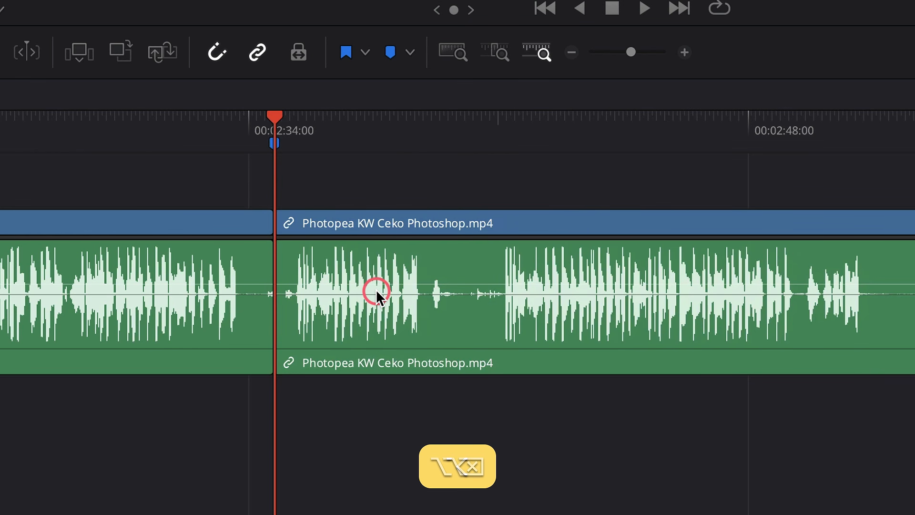
# Undo the last two timeline edits.
pyautogui.scroll(-1, 375, 289)
pyautogui.scroll(-2, 376, 289)
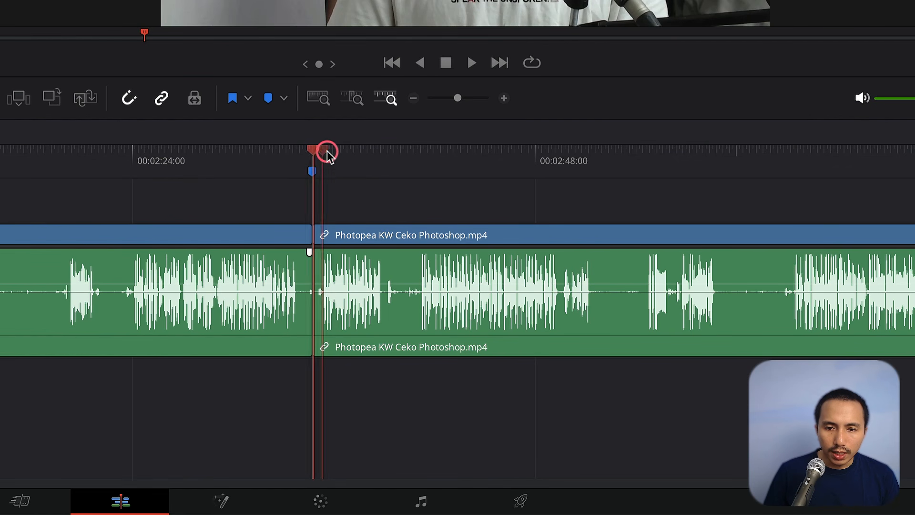
pyautogui.moveTo(328, 154); pyautogui.dragTo(374, 160)
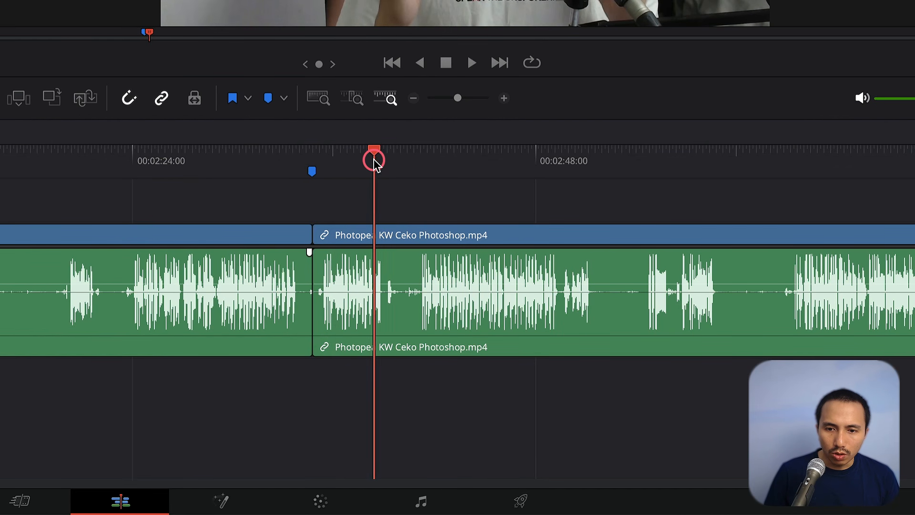
pyautogui.press('super+z')
pyautogui.press('super+z')
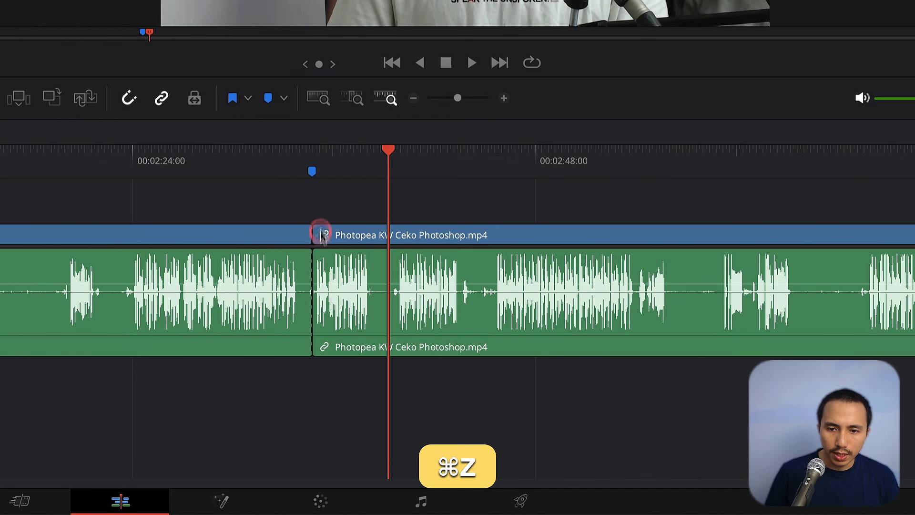
# Ripple-trim away the section from the cut at about 00:02:35 to the playhead about four seconds later.
pyautogui.scroll(2, 258, 275)
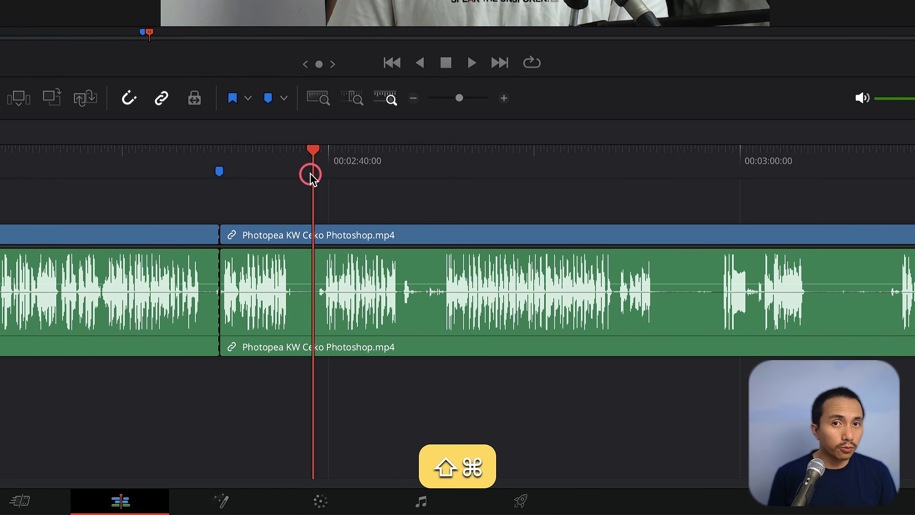
pyautogui.press('super+shift+bracketleft')
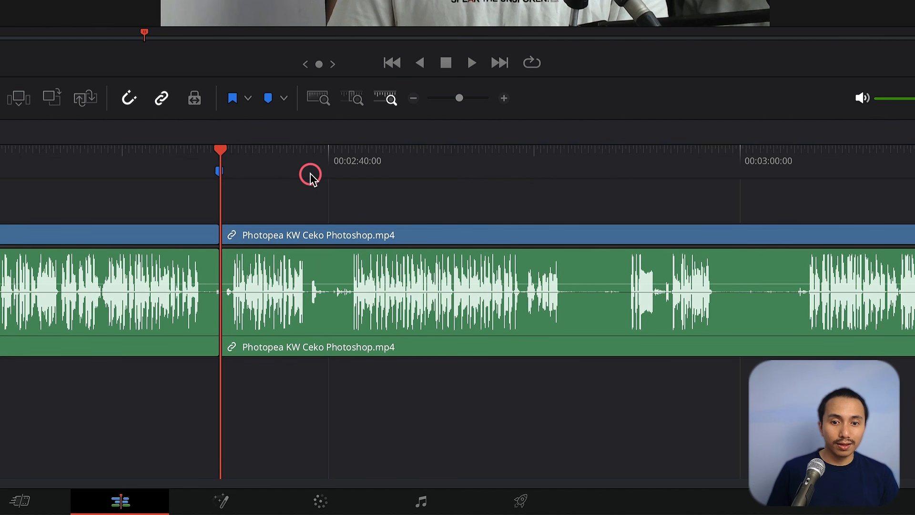
pyautogui.press('super+z')
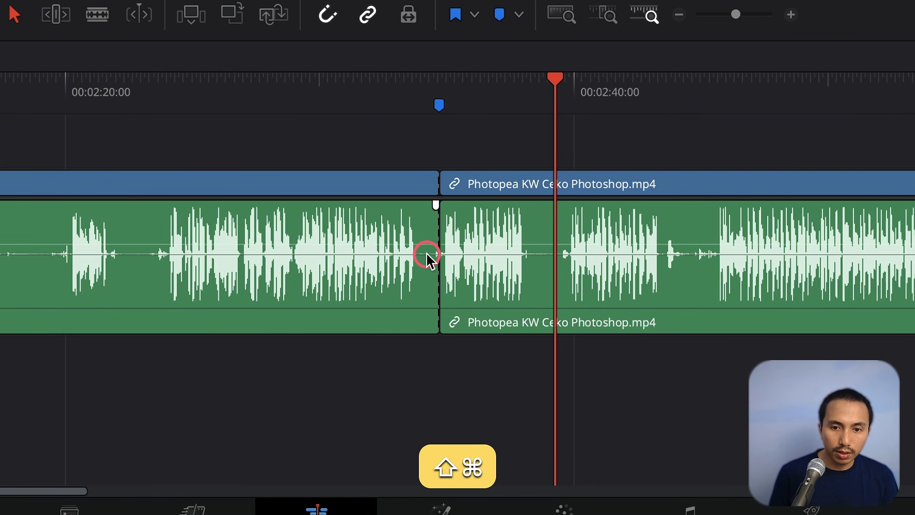
pyautogui.press('super+shift+bracketleft')
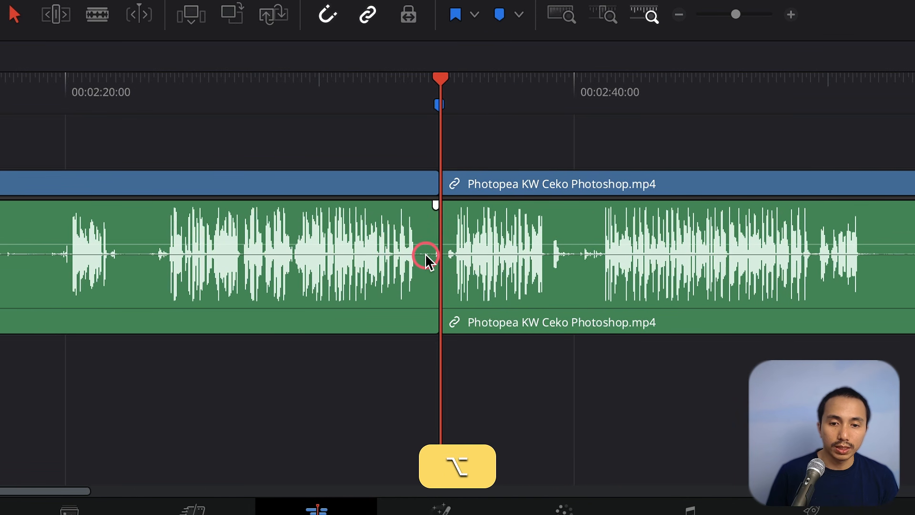
pyautogui.keyDown('alt'); pyautogui.scroll(-3, 426, 256); pyautogui.keyUp('alt')
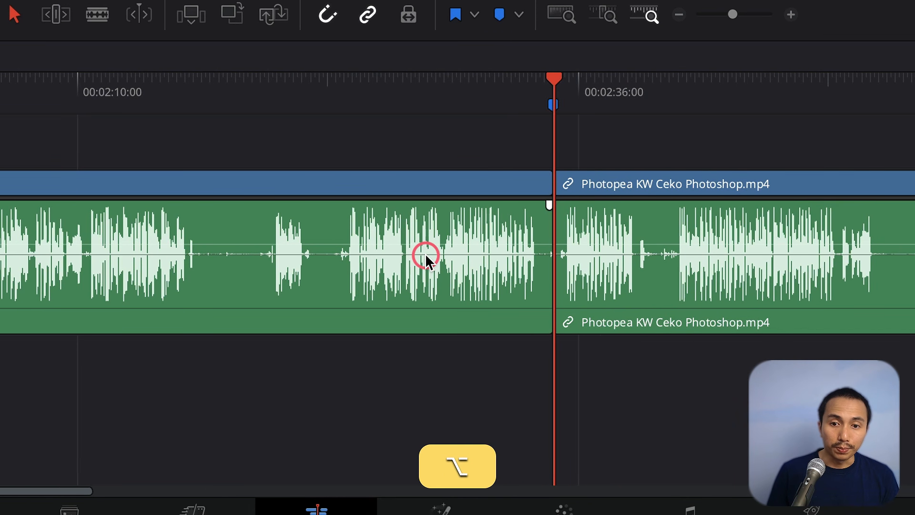
# Split the clip at about 00:02:16 and ripple-trim away the few seconds after that cut up to the playhead.
pyautogui.moveTo(213, 99); pyautogui.dragTo(265, 107)
pyautogui.press('super+b')
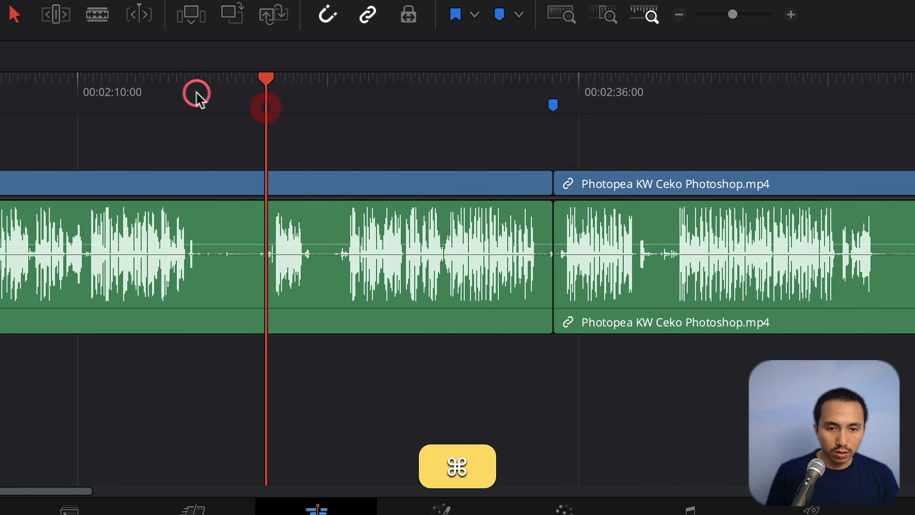
pyautogui.click(200, 95)
pyautogui.press('super+b')
pyautogui.click(270, 94)
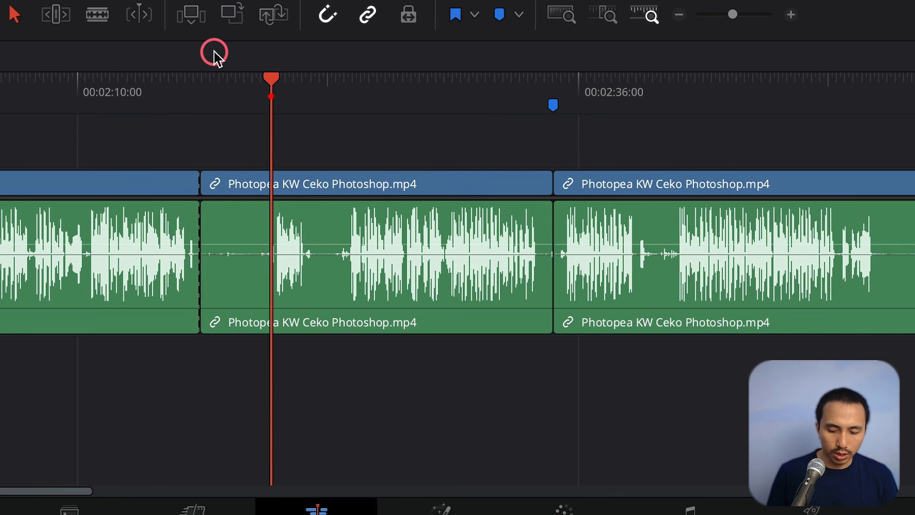
pyautogui.press('shift+super+bracketleft')
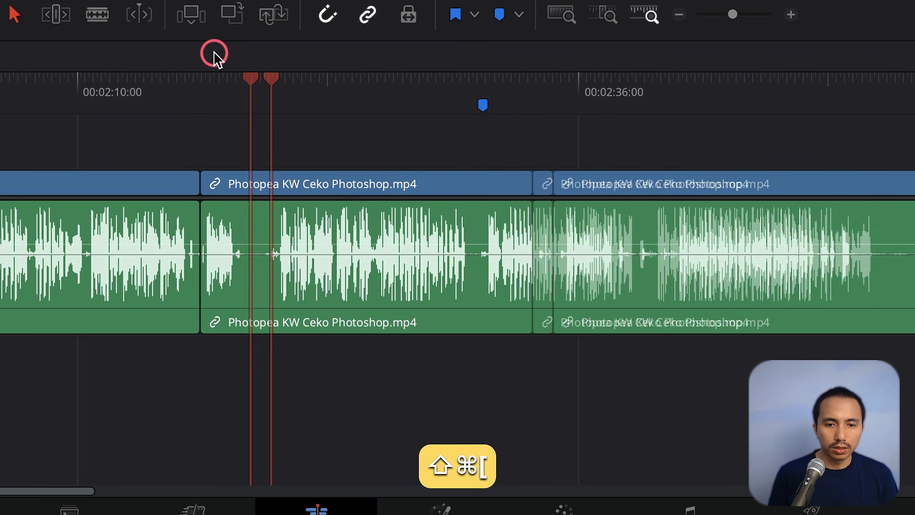
# Split the clip at about 00:02:20 and ripple-trim the preceding segment's end back to the playhead at about 00:02:16.
pyautogui.hscroll(-15, 55, 101)
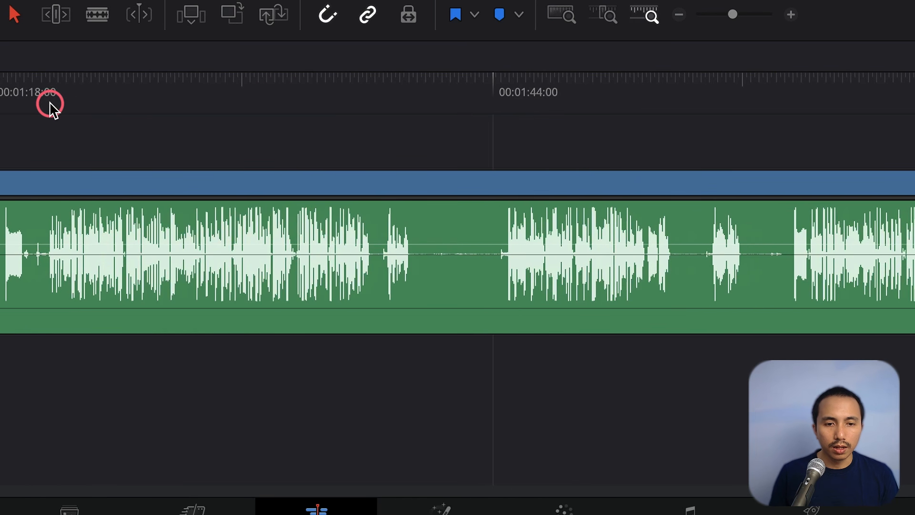
pyautogui.hscroll(5, 740, 138)
pyautogui.hscroll(3, 740, 138)
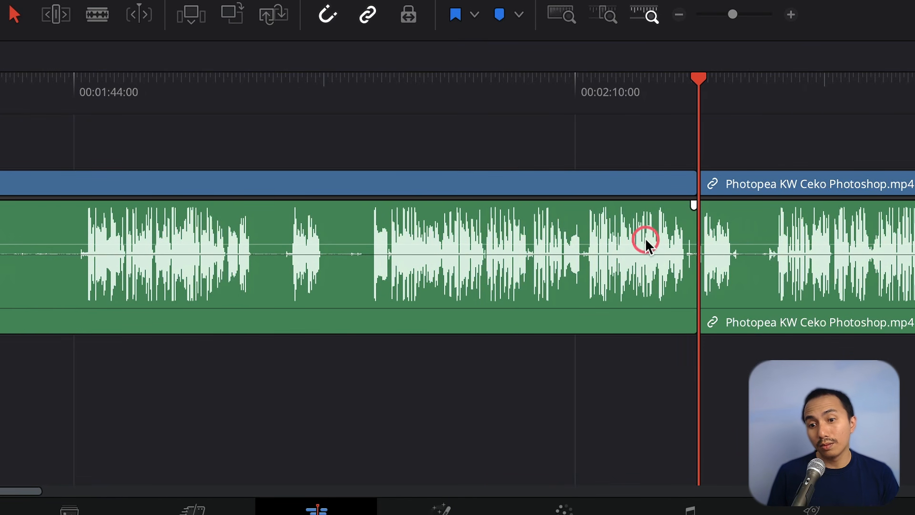
pyautogui.keyDown('alt'); pyautogui.scroll(2, 768, 198); pyautogui.keyUp('alt')
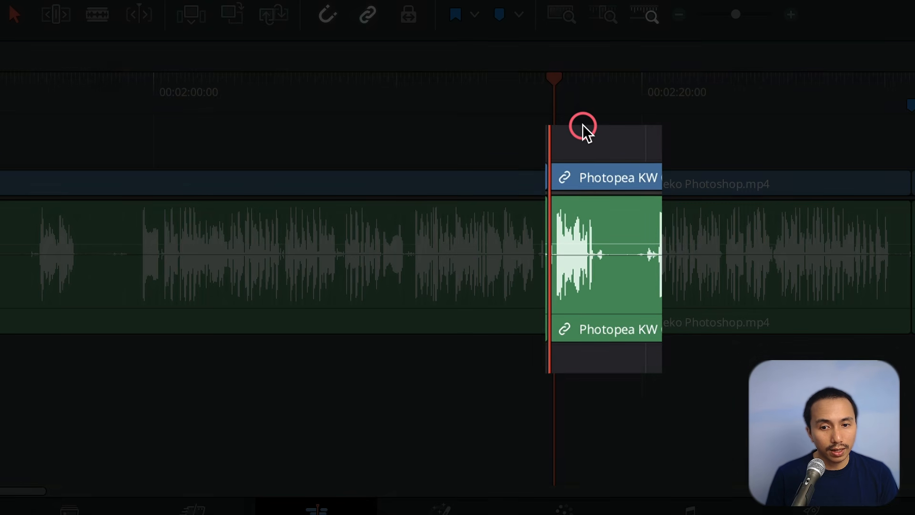
pyautogui.press('super+z')
pyautogui.press('super+b')
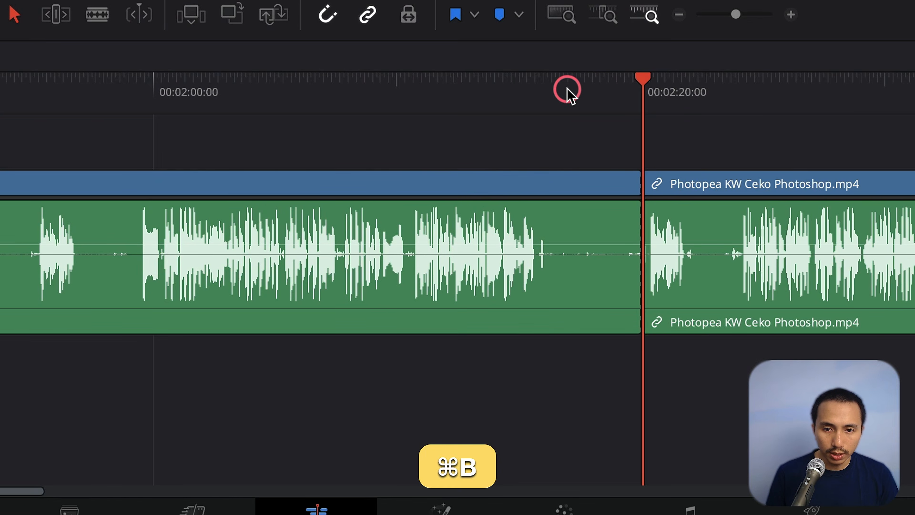
pyautogui.moveTo(568, 89); pyautogui.dragTo(549, 89)
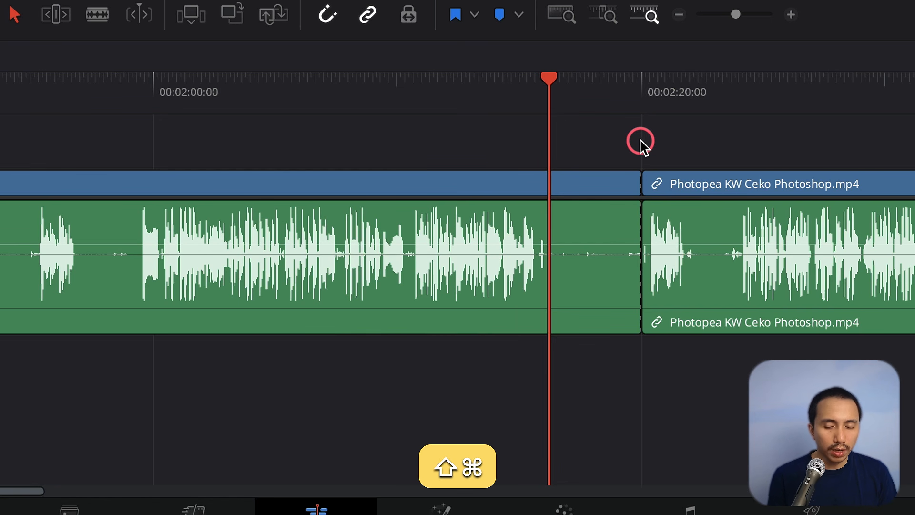
pyautogui.press('shift+super+bracketright')
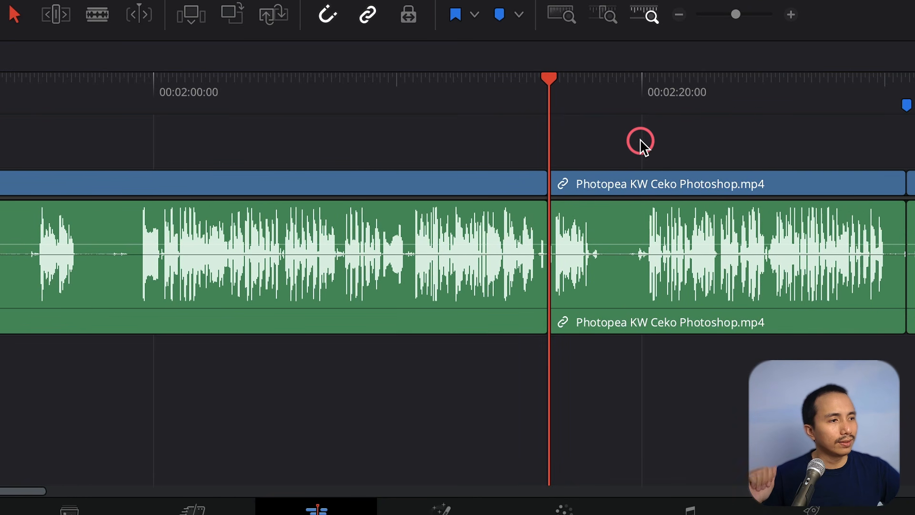
# Split the clip near 00:02:48 and ripple-trim away the few seconds after the cut.
pyautogui.scroll(-3, 525, 392)
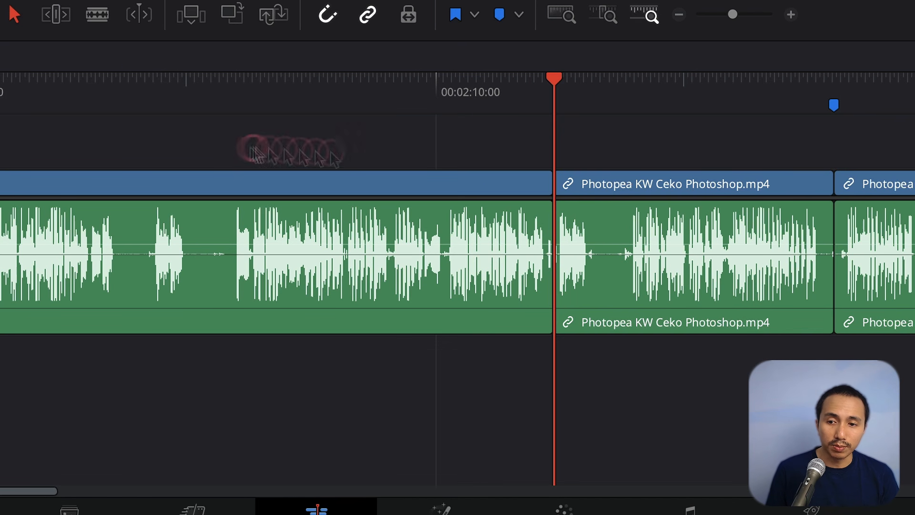
pyautogui.hscroll(5, 905, 184)
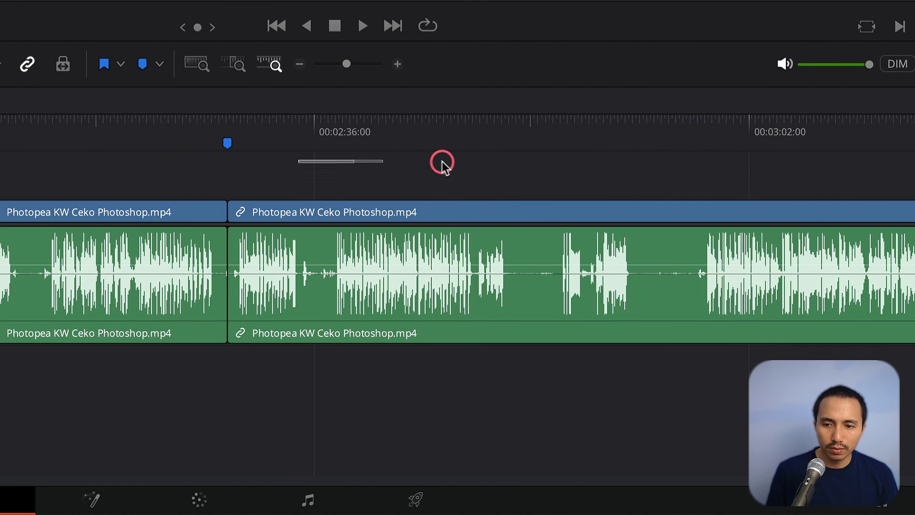
pyautogui.moveTo(488, 141); pyautogui.dragTo(560, 137)
pyautogui.press('super+b')
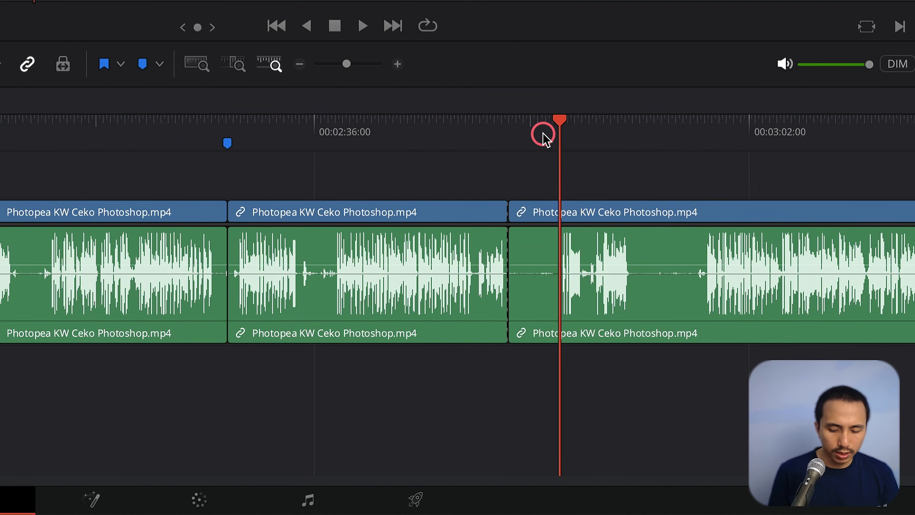
pyautogui.press('shift+super+bracketleft')
# Split the clip at about 00:02:52 and ripple-trim its start to the playhead about four seconds later.
pyautogui.hscroll(10, 543, 136)
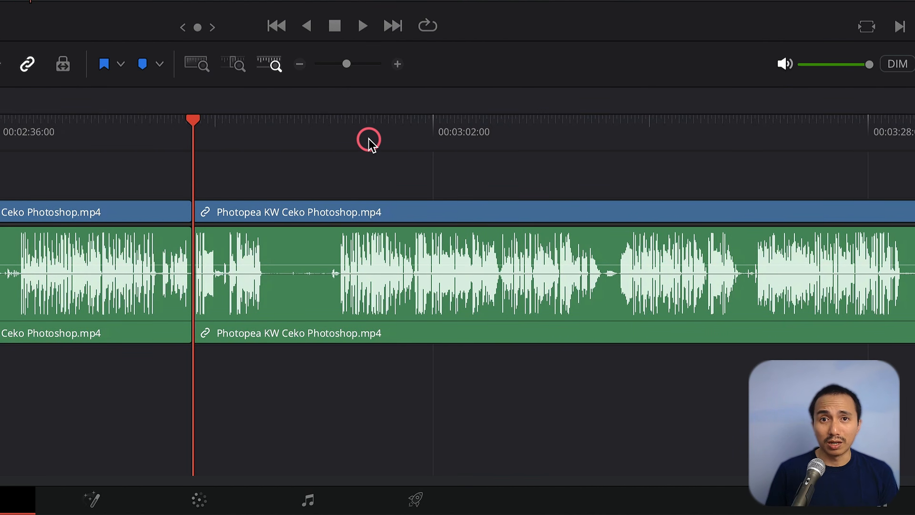
pyautogui.moveTo(278, 133); pyautogui.dragTo(268, 137)
pyautogui.press('super+b')
pyautogui.moveTo(324, 131); pyautogui.dragTo(336, 133)
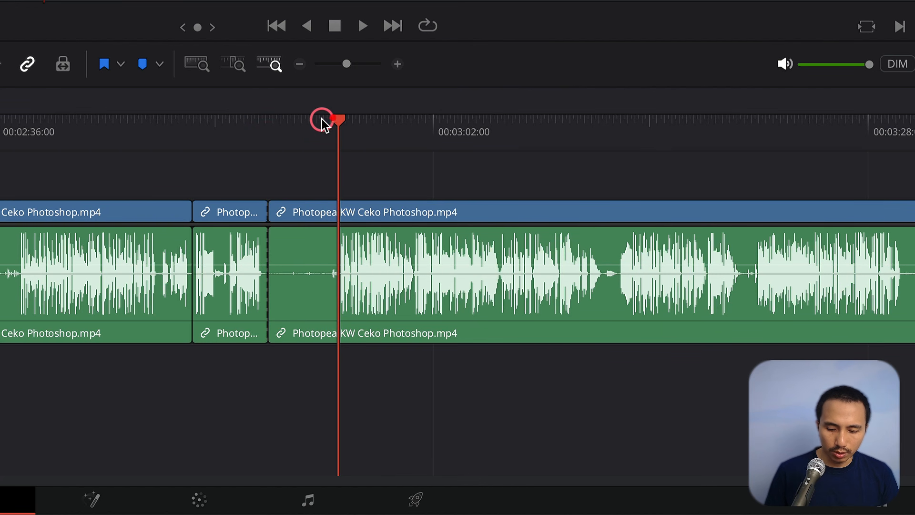
pyautogui.press('super+shift+bracketleft')
# Split the clip twice near 00:03:07 and delete the short segment between the two cuts.
pyautogui.hscroll(5, 371, 162)
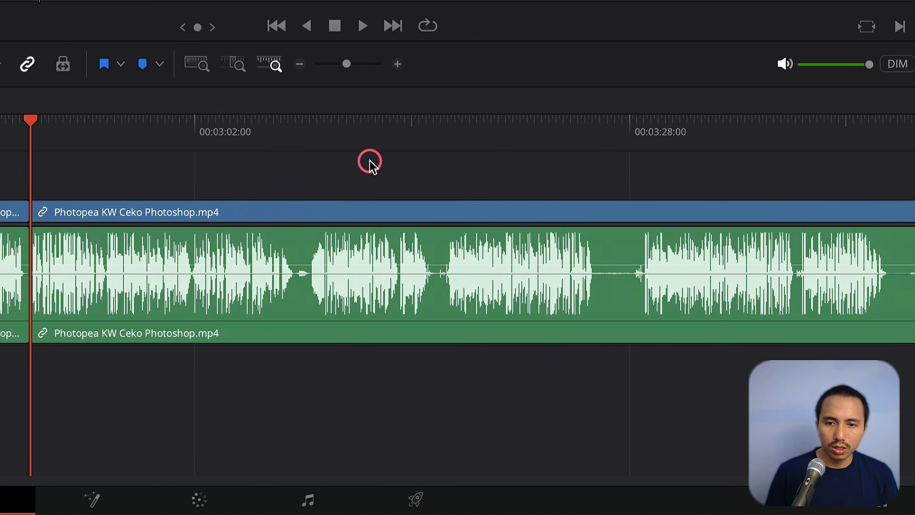
pyautogui.click(281, 125)
pyautogui.press('super+b')
pyautogui.moveTo(282, 127); pyautogui.dragTo(302, 127)
pyautogui.press('super+b')
pyautogui.click(294, 247)
pyautogui.press('BackSpace')
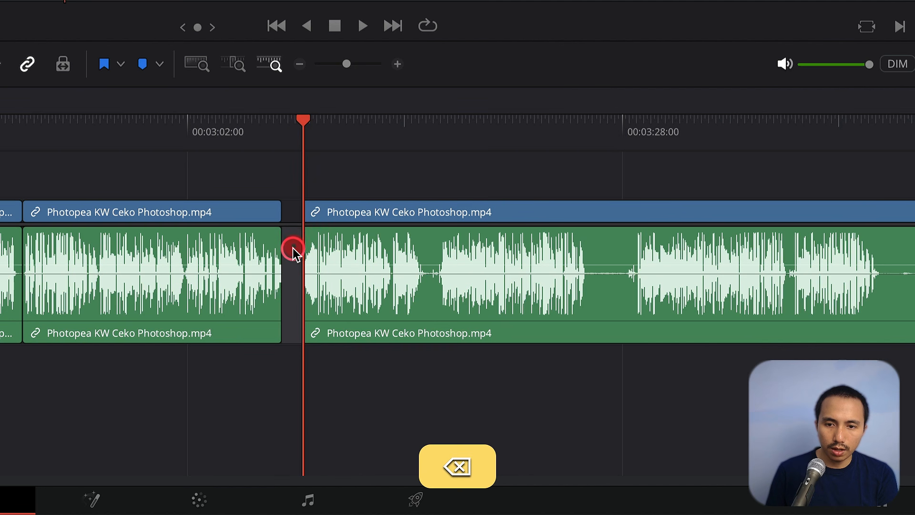
pyautogui.press('BackSpace')
# Undo the four split-and-delete edits.
pyautogui.press('super+z')
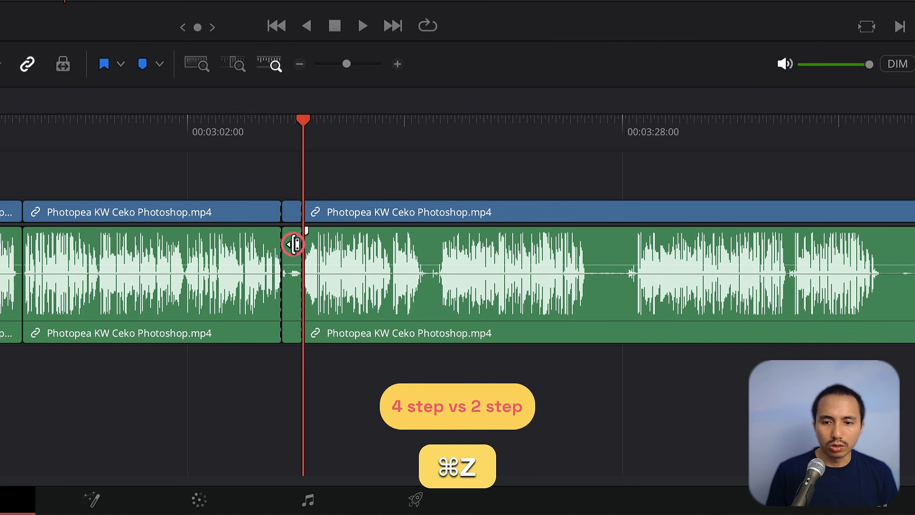
pyautogui.press('super+z')
pyautogui.press('super+z')
pyautogui.press('super+z')
# Split the clip at about 00:03:07 and ripple-trim its start to the playhead about a second later.
pyautogui.click(284, 120)
pyautogui.press('super+b')
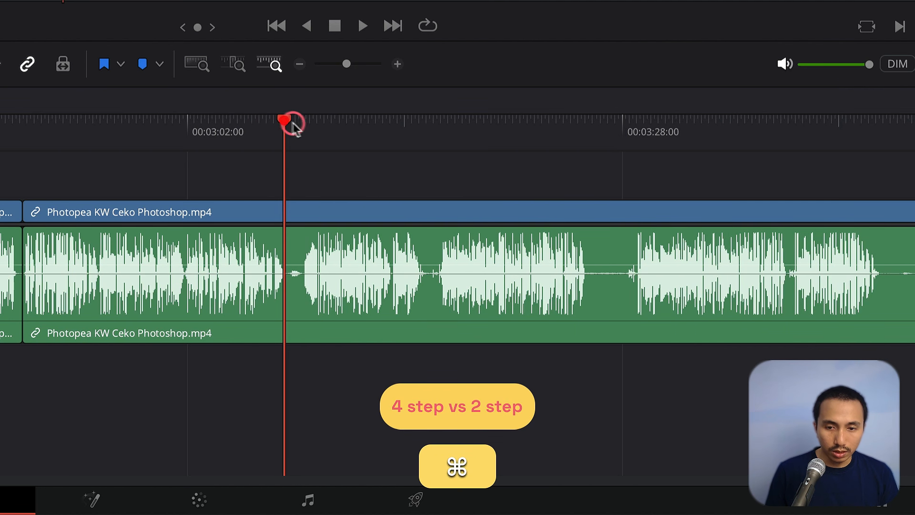
pyautogui.moveTo(292, 122); pyautogui.dragTo(303, 123)
pyautogui.press('shift+super+bracketleft')
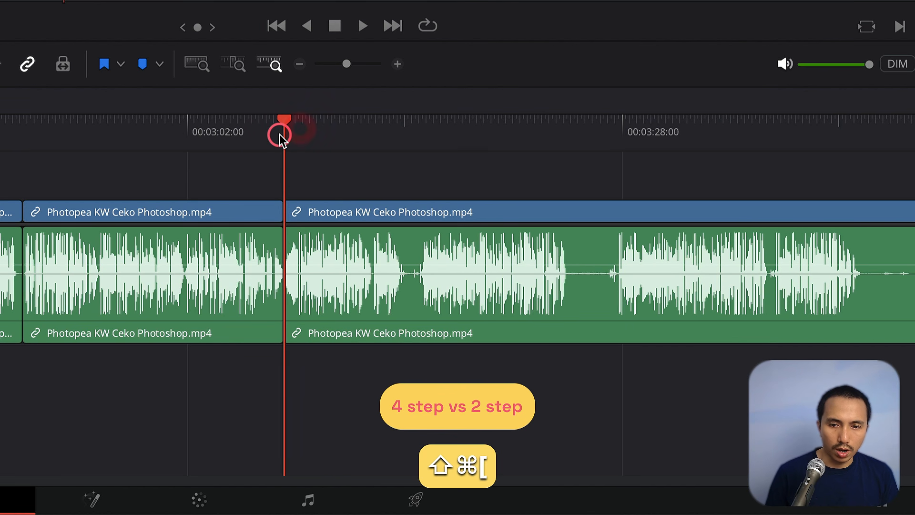
# Split the clip near 00:03:15 and ripple-trim away the fraction of a second after the cut.
pyautogui.click(412, 128)
pyautogui.moveTo(412, 130); pyautogui.dragTo(422, 123)
pyautogui.press('super+b')
pyautogui.press('shift+super+bracketleft')
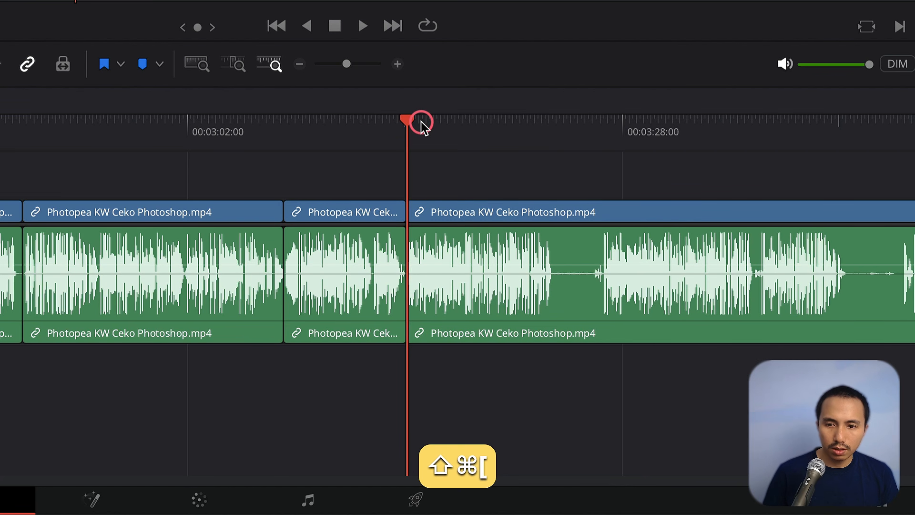
# Split the clip near 00:03:22 and ripple-trim its start to the playhead at the next silence.
pyautogui.moveTo(519, 131); pyautogui.dragTo(603, 138)
pyautogui.press('super+b')
pyautogui.press('shift+super+bracketleft')
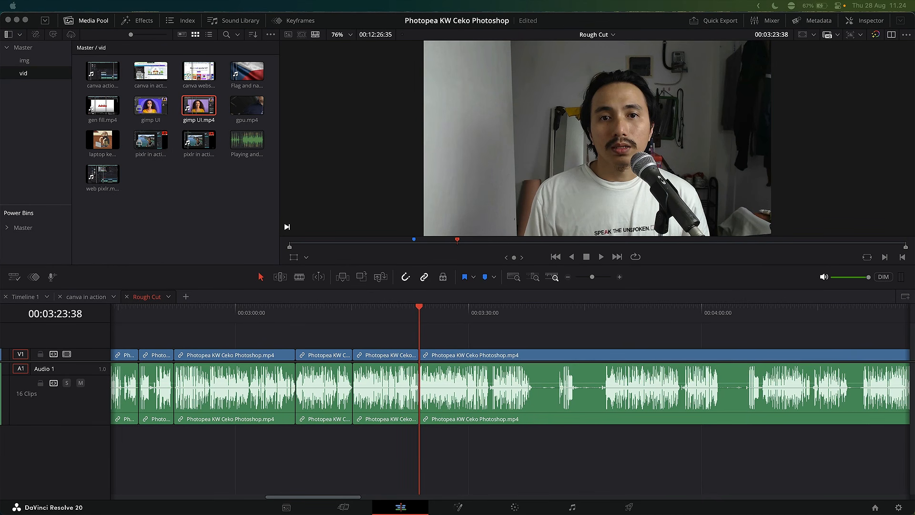
# Play back the trimmed section of the timeline to review the cuts.
pyautogui.click(421, 450)
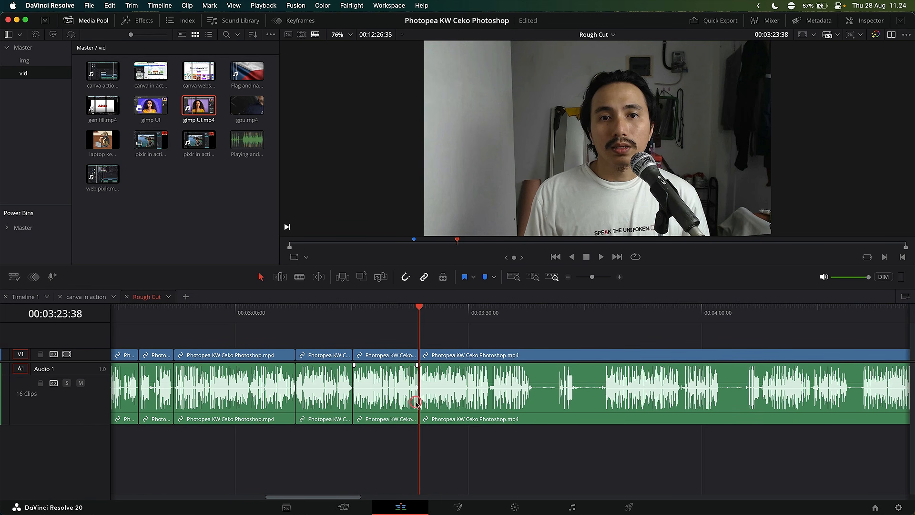
pyautogui.hscroll(5, 418, 399)
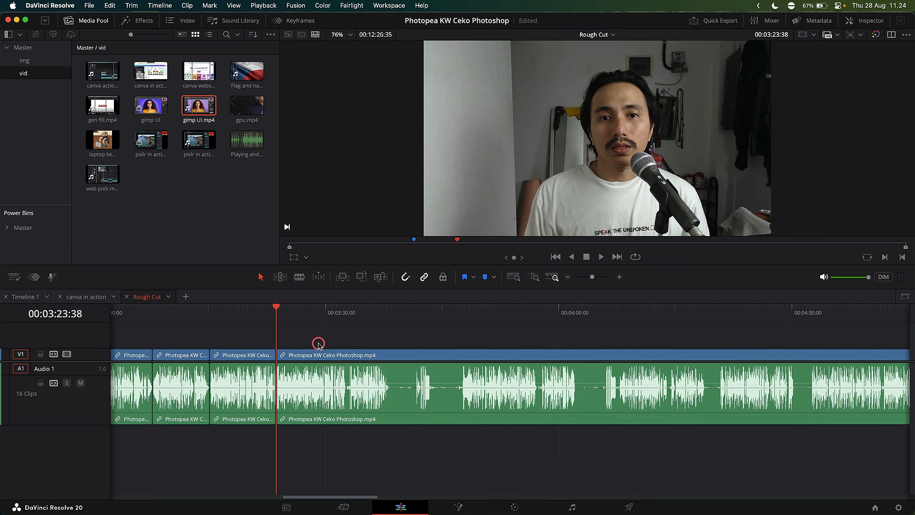
pyautogui.press('space')
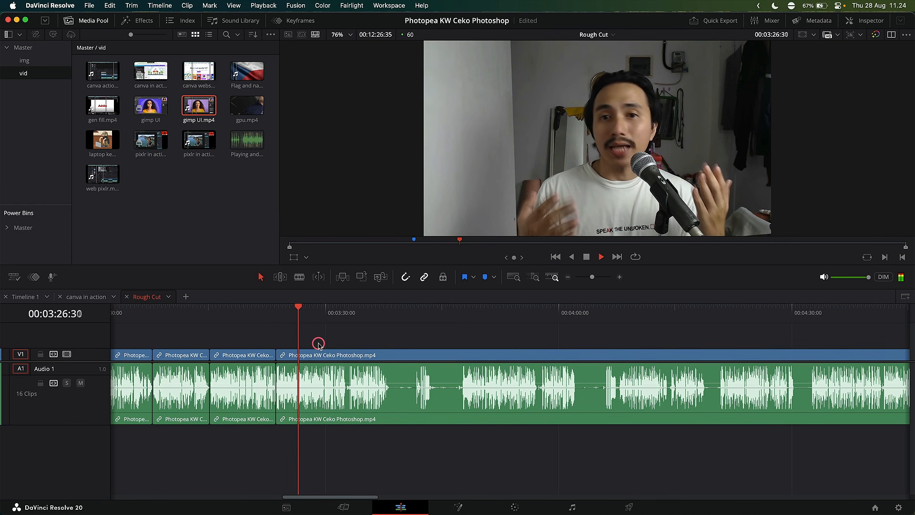
pyautogui.press('space')
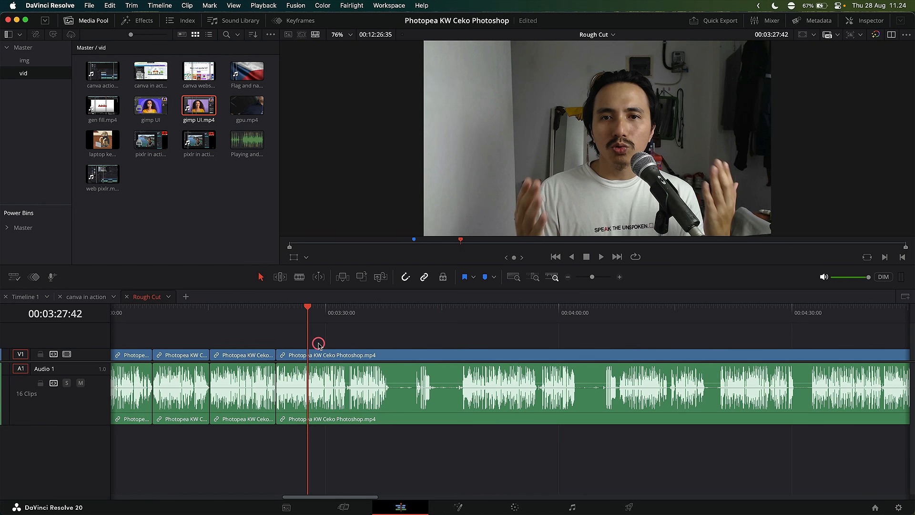
pyautogui.keyDown('alt'); pyautogui.scroll(-5, 319, 344); pyautogui.keyUp('alt')
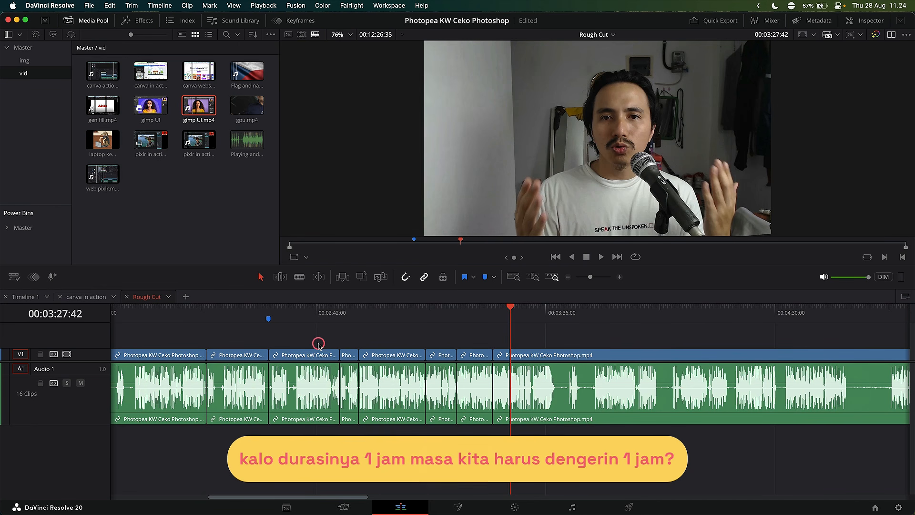
pyautogui.keyDown('alt'); pyautogui.scroll(-3, 319, 344); pyautogui.keyUp('alt')
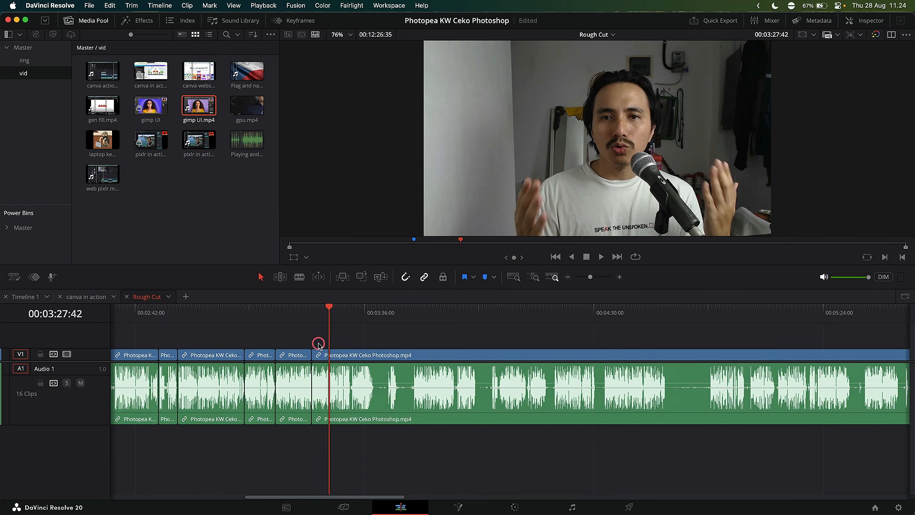
# Shuttle playback backward and forward around 00:03:30 to review the recent cuts.
pyautogui.press('space')
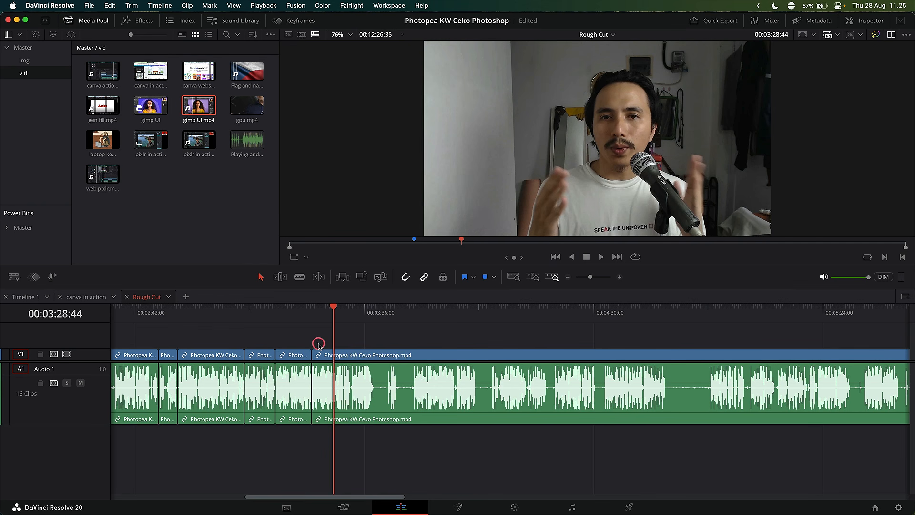
pyautogui.press('space')
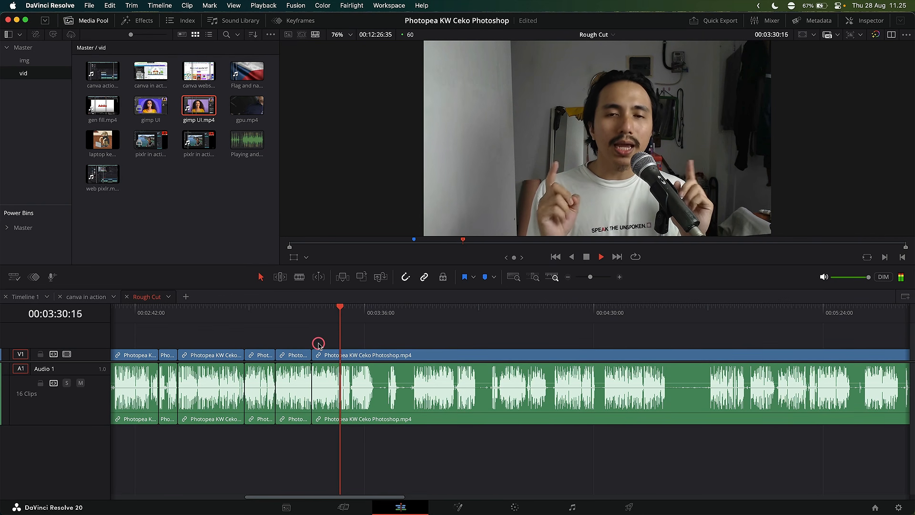
pyautogui.press('k')
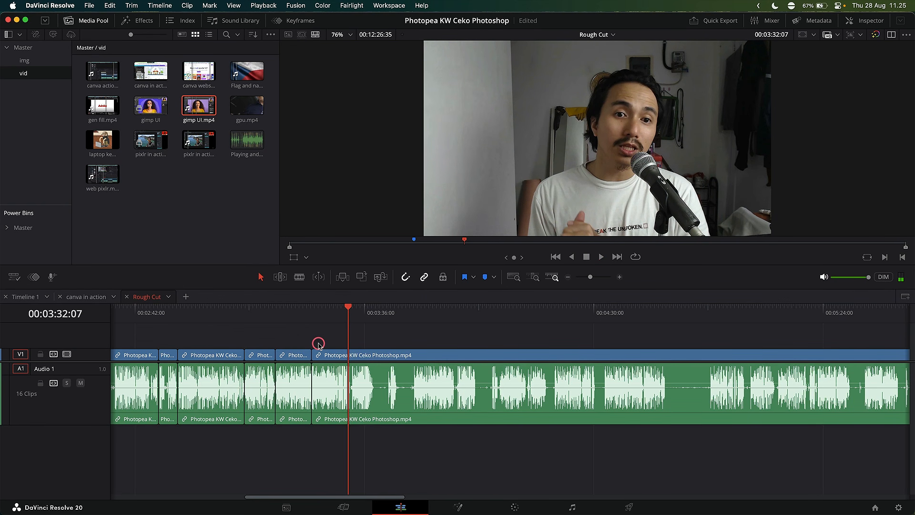
pyautogui.press('j')
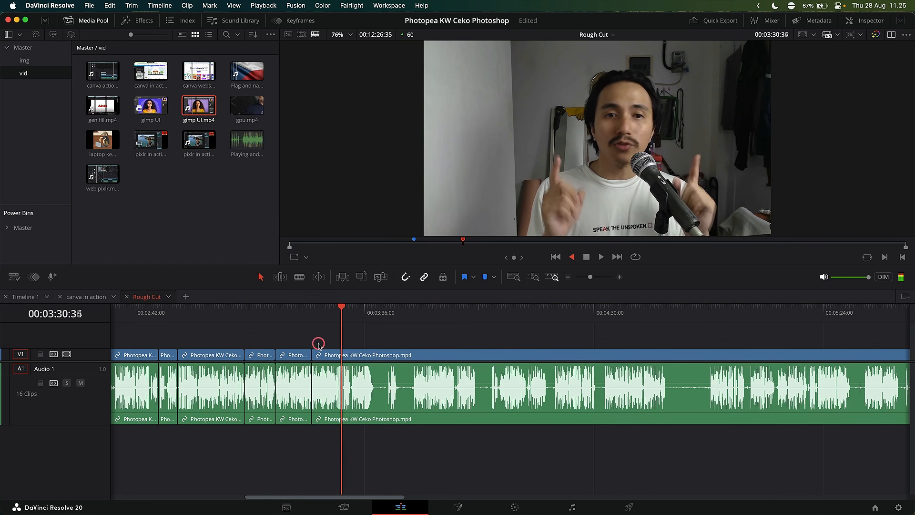
pyautogui.press('k')
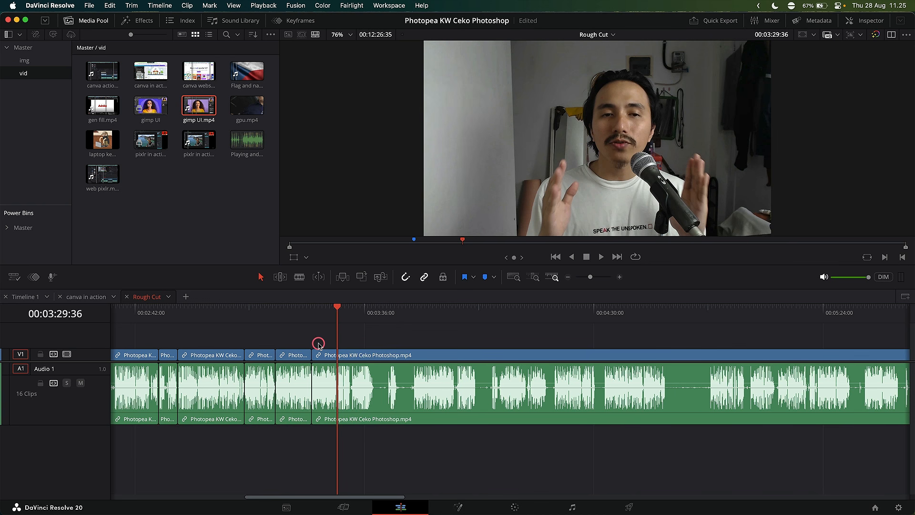
pyautogui.press('space')
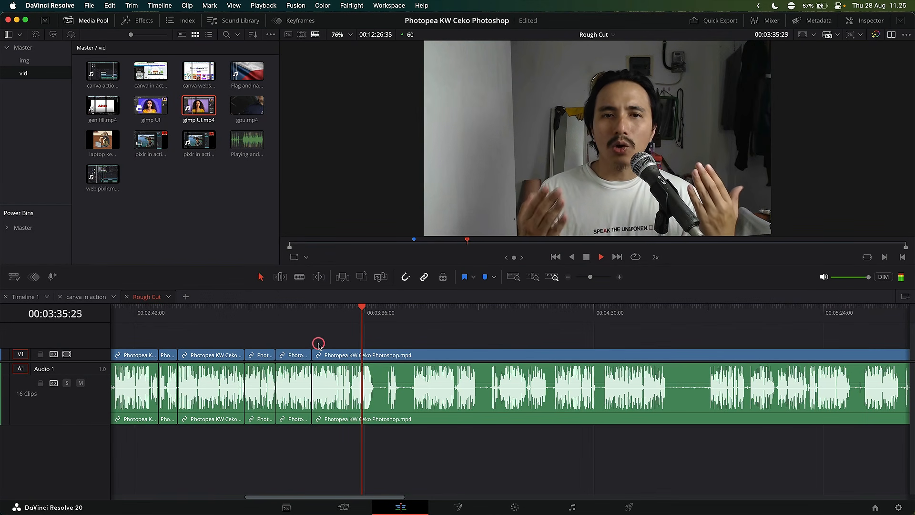
pyautogui.press('k')
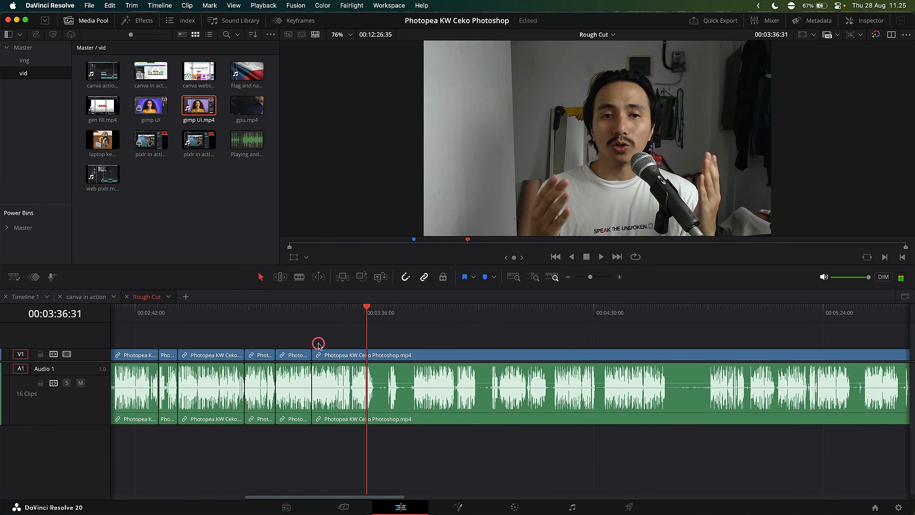
pyautogui.press('l')
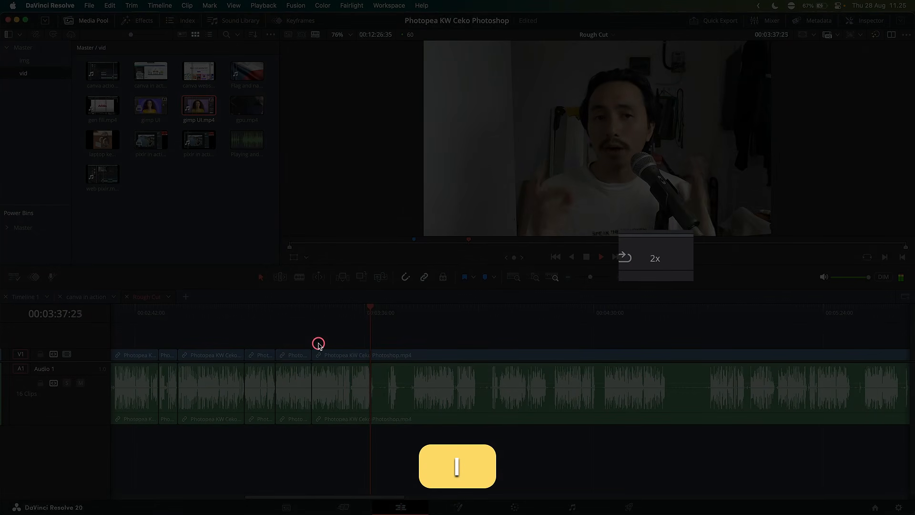
pyautogui.press('k')
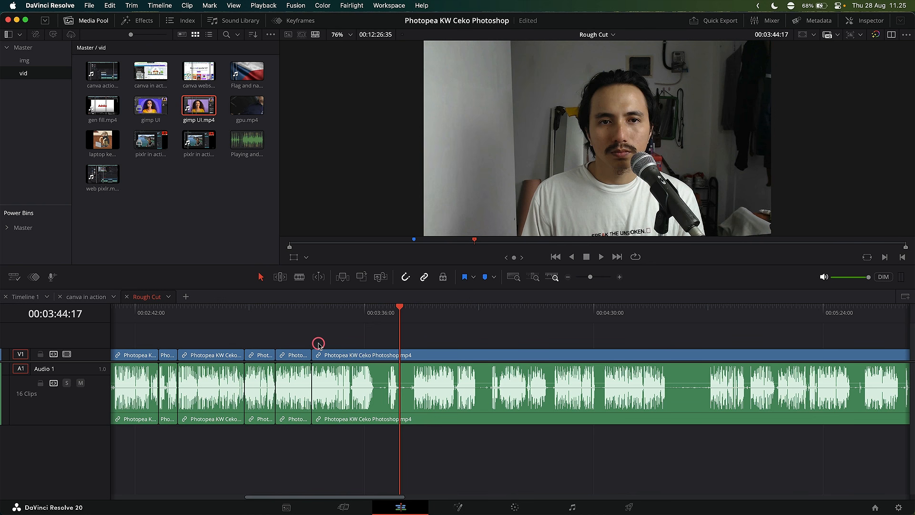
# Fast-forward through the timeline at increasing shuttle speeds up to 64x, stopping near 00:08:14.
pyautogui.press('l')
pyautogui.press('l')
pyautogui.press('l')
pyautogui.press('l')
pyautogui.press('l')
pyautogui.press('l')
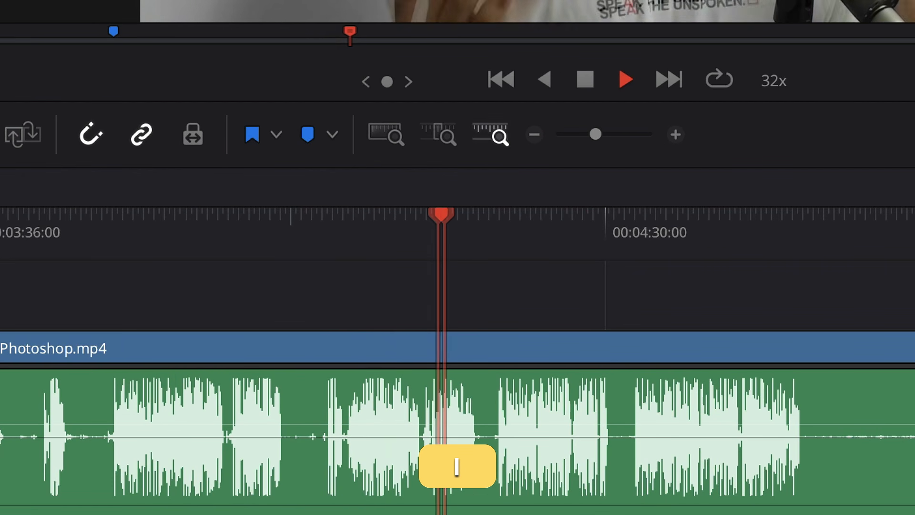
pyautogui.press('l')
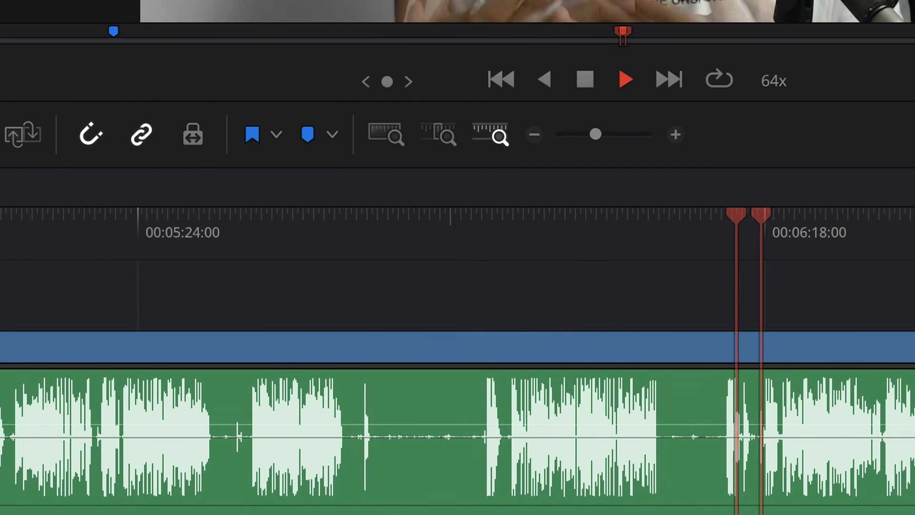
pyautogui.press('space')
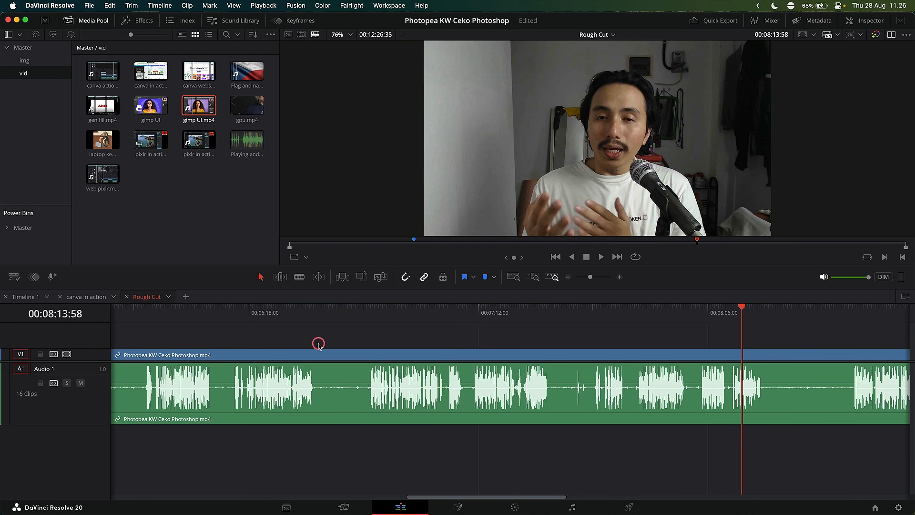
# Split the clip near 00:08:19 and ripple-trim away the section back to the playhead at about 00:08:12.
pyautogui.scroll(-5, 318, 344)
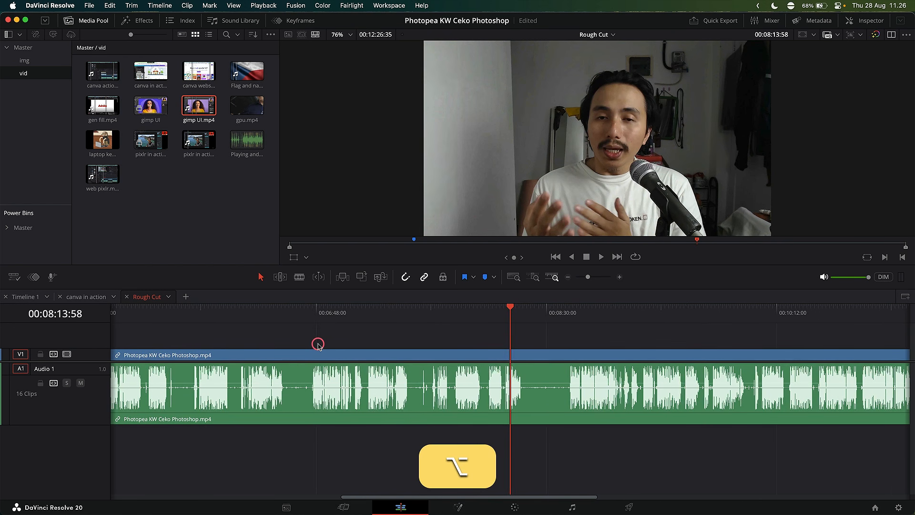
pyautogui.scroll(-3, 318, 344)
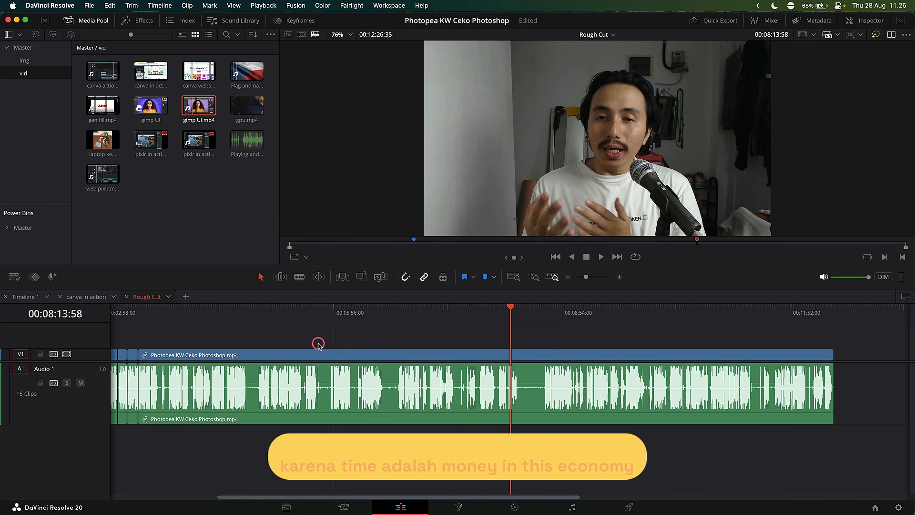
pyautogui.press('l')
pyautogui.press('l')
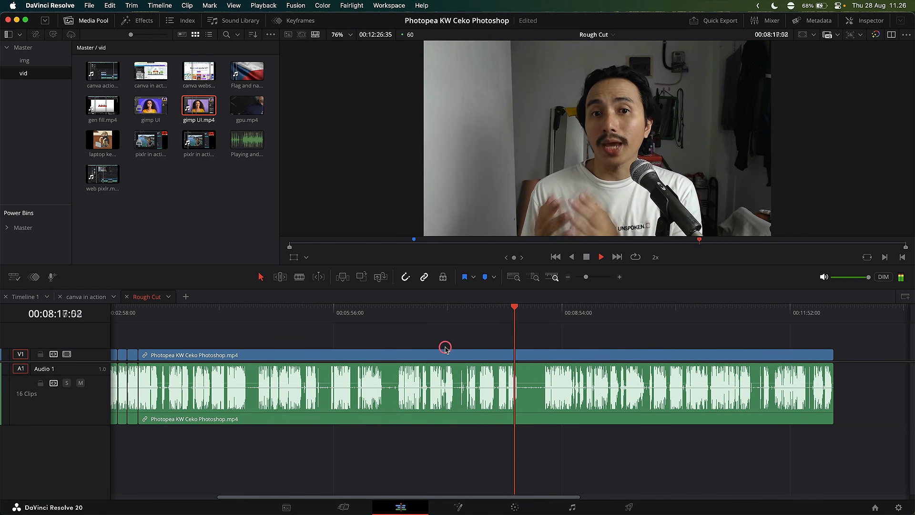
pyautogui.press('super+space')
pyautogui.press('super+b')
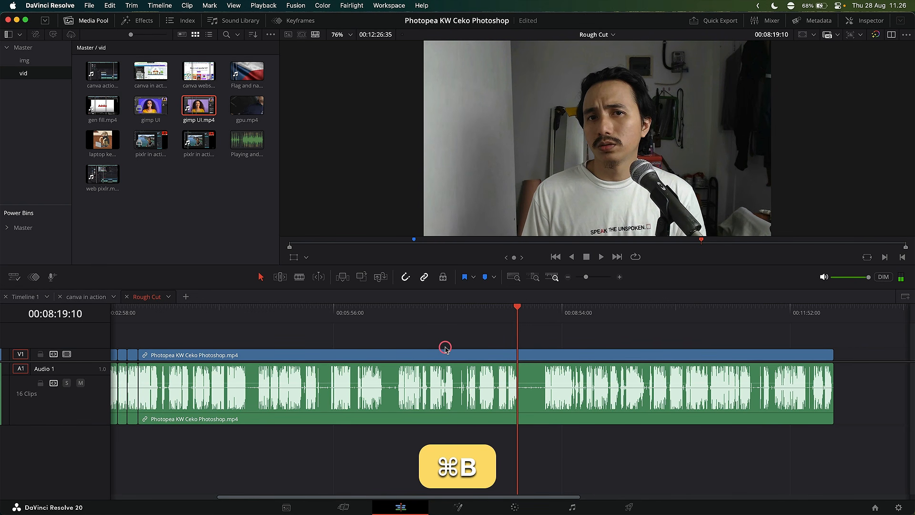
pyautogui.click(510, 313)
pyautogui.click(507, 311)
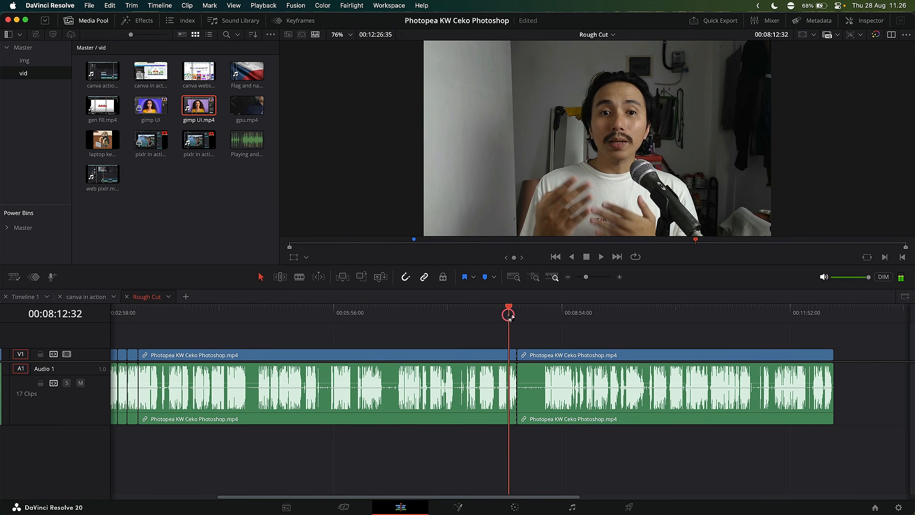
pyautogui.press('shift+super+bracketright')
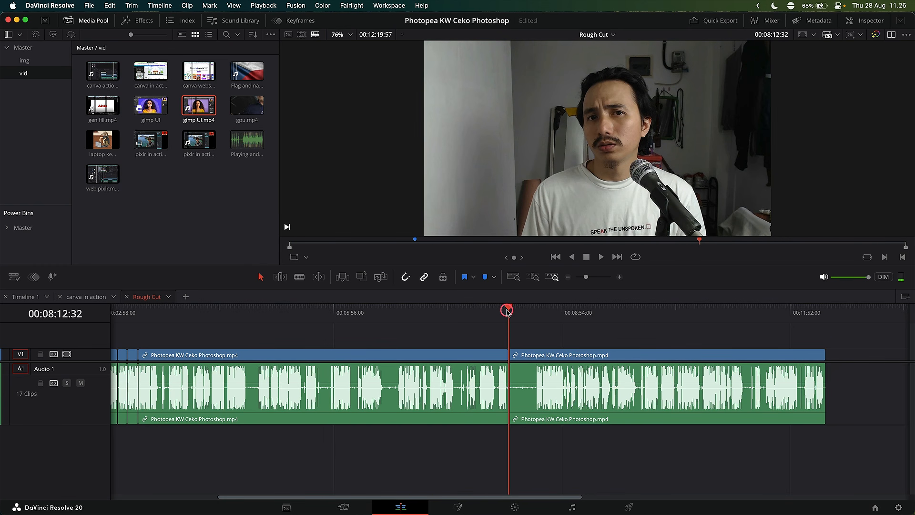
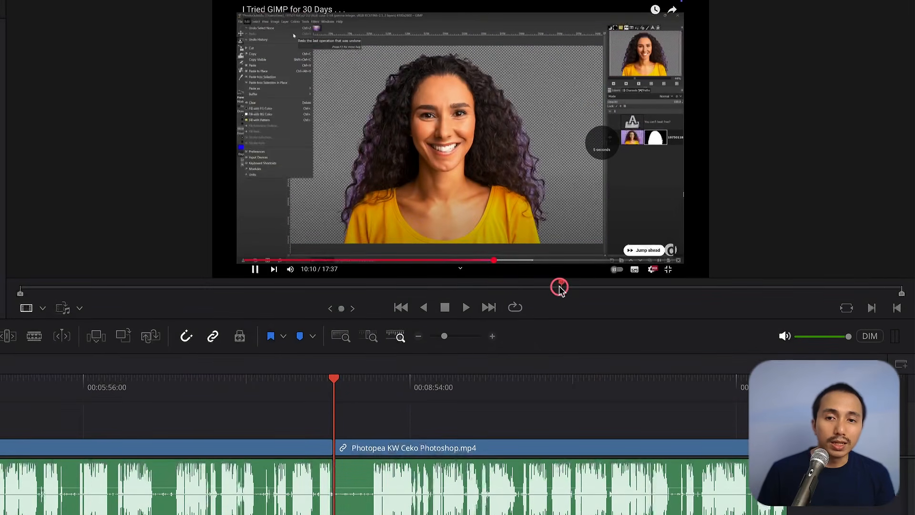
# Mark an in point and an out point on the gimp UI source clip in the viewer.
pyautogui.moveTo(557, 286); pyautogui.dragTo(539, 289)
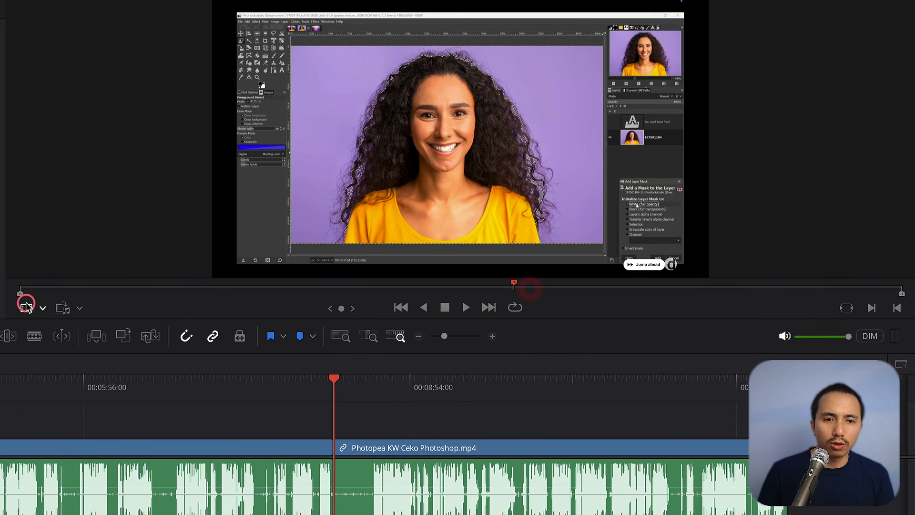
pyautogui.moveTo(20, 298); pyautogui.dragTo(594, 287)
pyautogui.moveTo(902, 294); pyautogui.dragTo(596, 300)
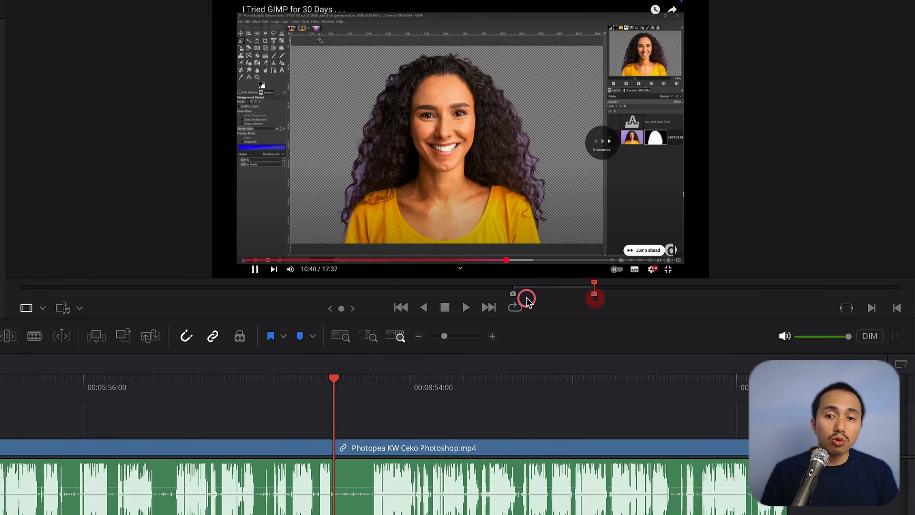
pyautogui.moveTo(515, 296); pyautogui.dragTo(20, 296)
pyautogui.moveTo(593, 296); pyautogui.dragTo(902, 292)
pyautogui.click(167, 289)
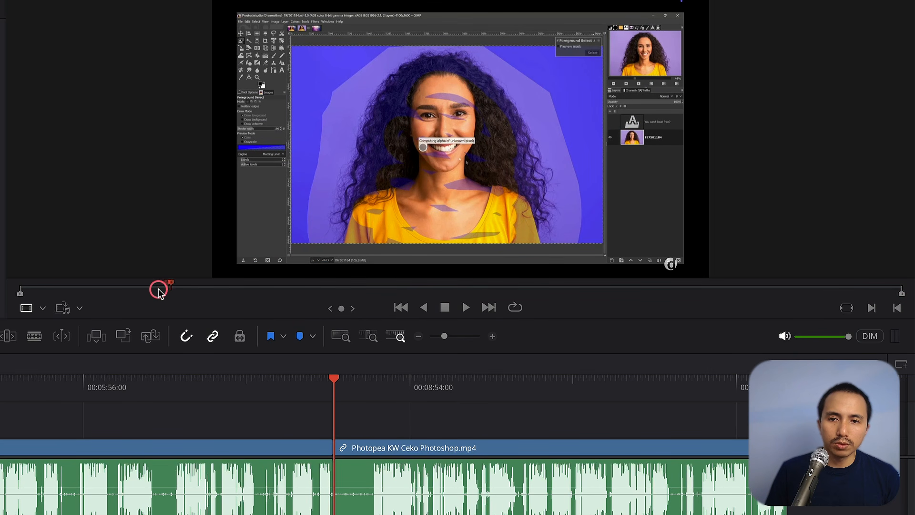
pyautogui.press('i')
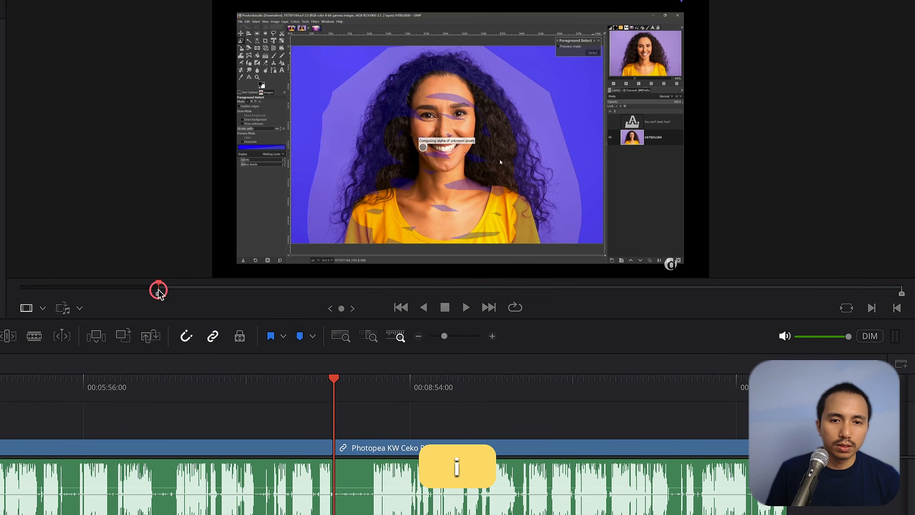
pyautogui.moveTo(160, 290); pyautogui.dragTo(333, 293)
pyautogui.press('o')
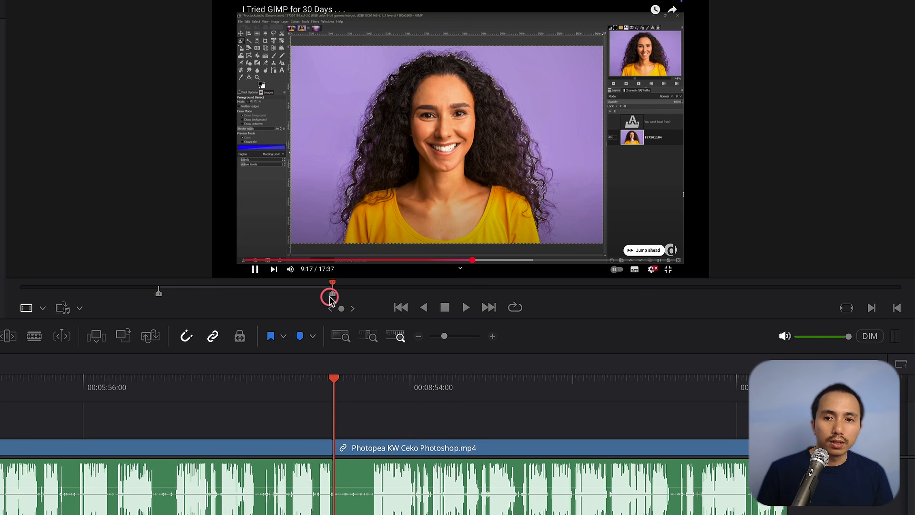
# Drag the marked source clip onto the track above at the playhead and undo the placement.
pyautogui.moveTo(287, 124); pyautogui.dragTo(361, 429)
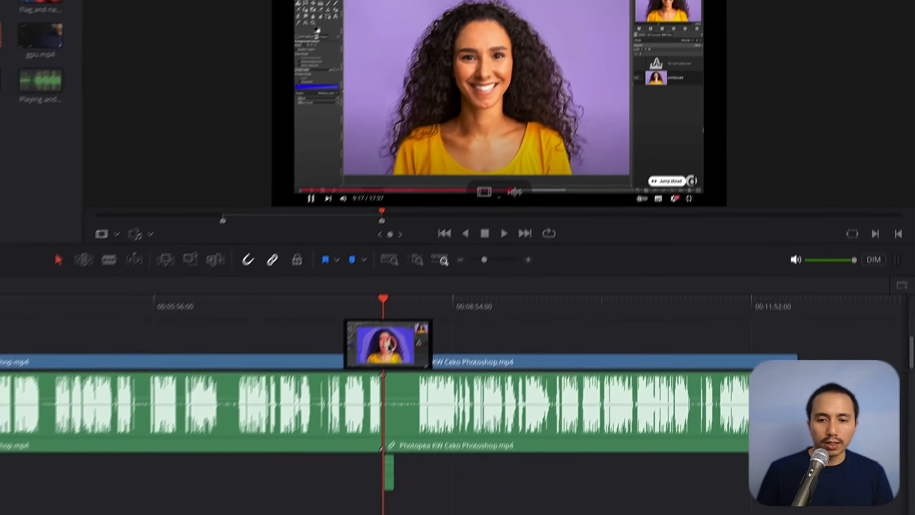
pyautogui.moveTo(390, 349); pyautogui.dragTo(389, 345)
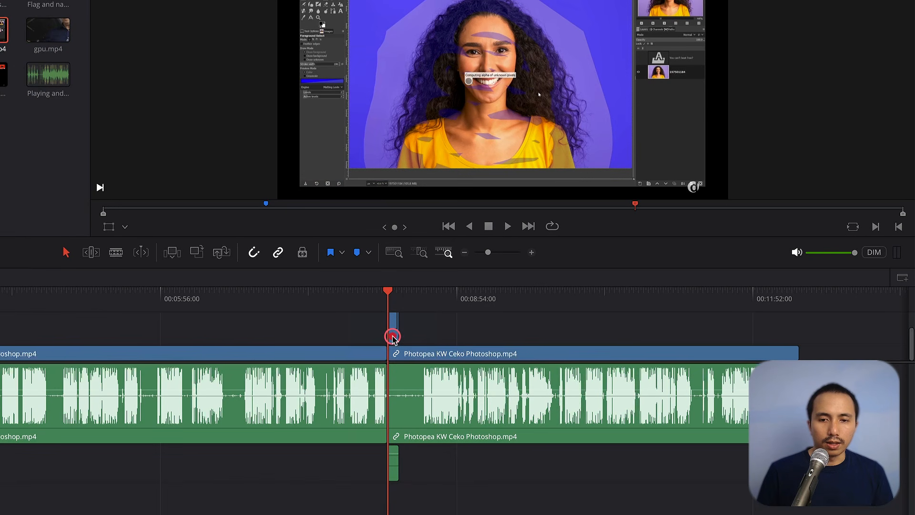
pyautogui.scroll(3, 425, 327)
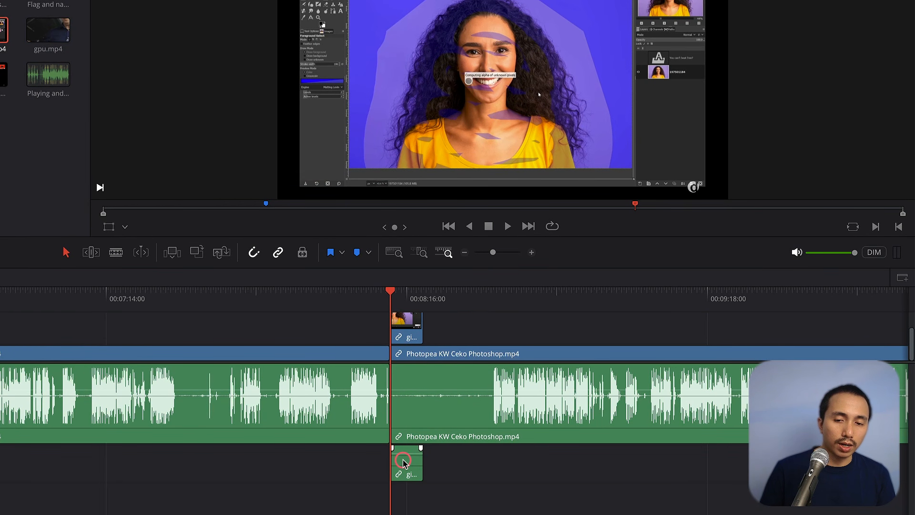
pyautogui.press('super+z')
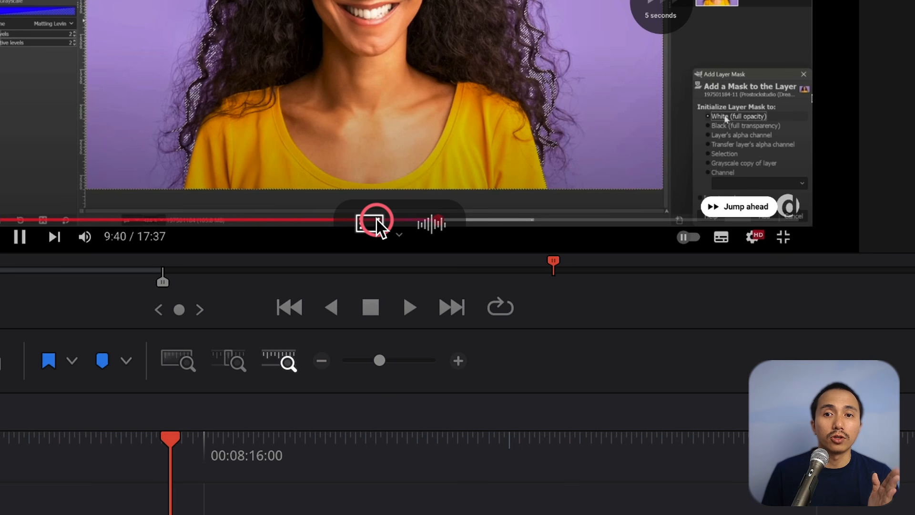
# Drag only the video of the marked clip onto the track above and undo it.
pyautogui.moveTo(375, 229); pyautogui.dragTo(213, 514)
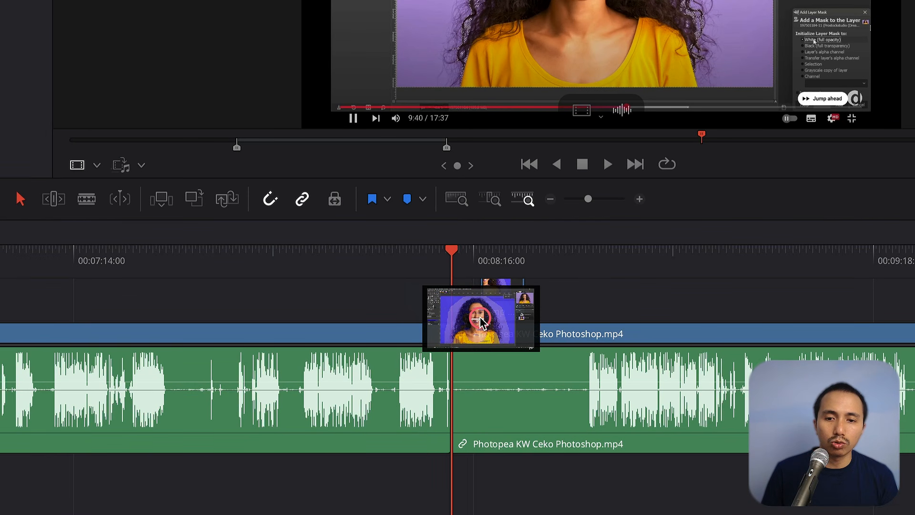
pyautogui.moveTo(480, 317); pyautogui.dragTo(462, 298)
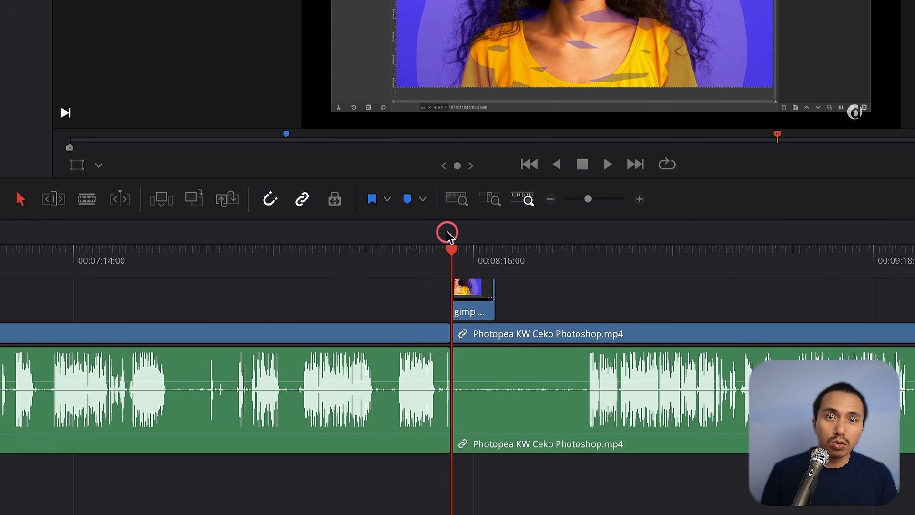
pyautogui.press('super+z')
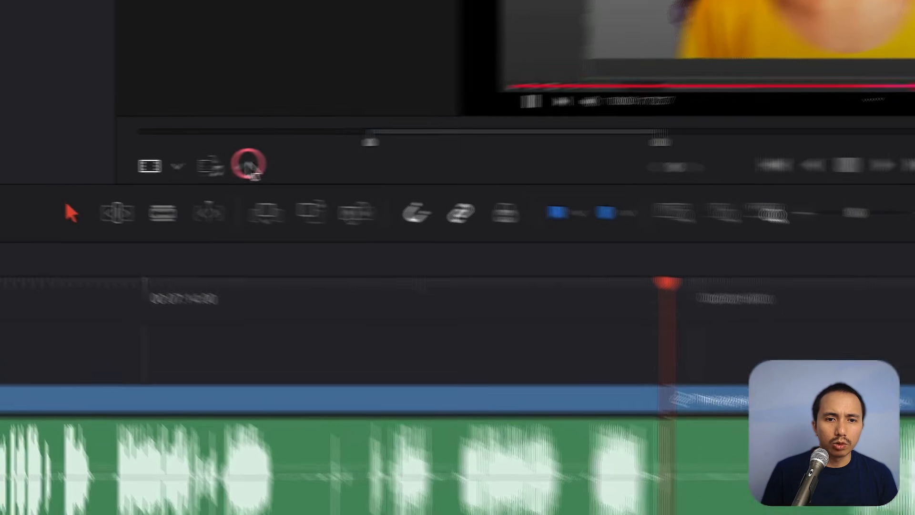
# Set the insert mode to Insert Video Only and place the marked clip on the track above at the playhead.
pyautogui.click(141, 165)
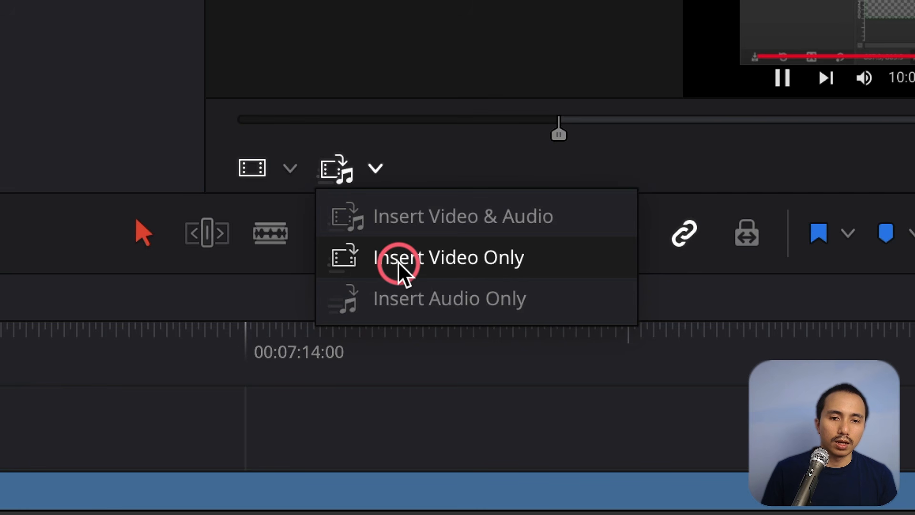
pyautogui.click(401, 276)
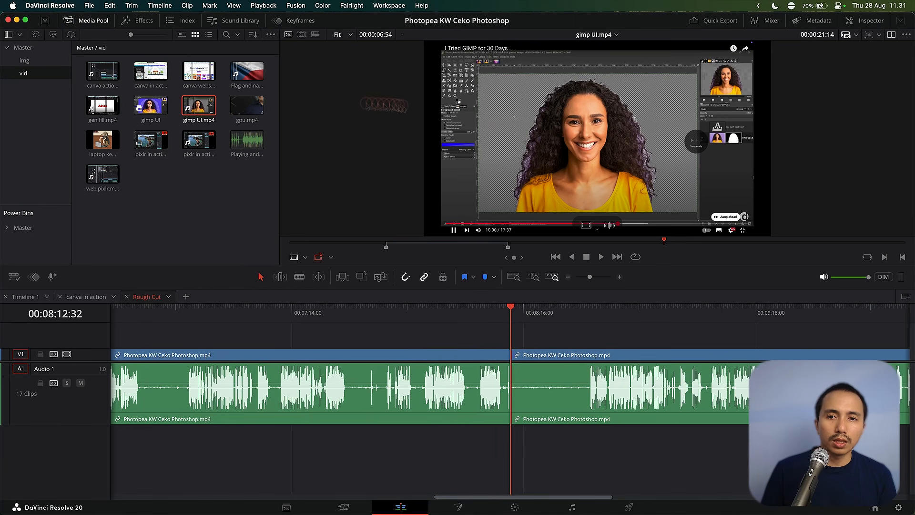
pyautogui.click(531, 315)
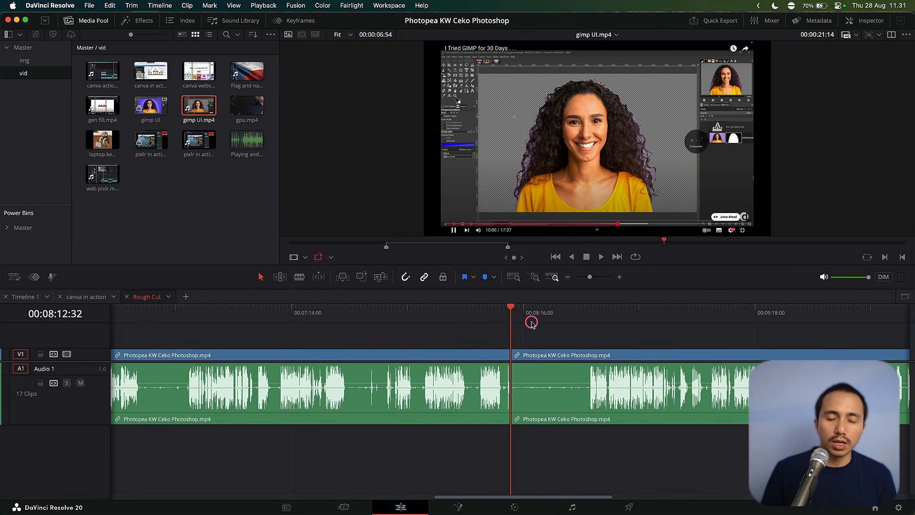
pyautogui.click(526, 113)
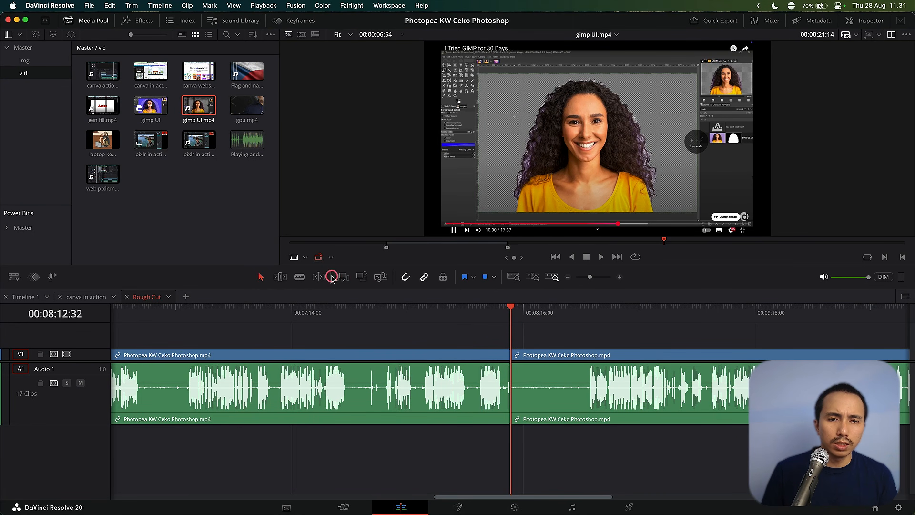
pyautogui.moveTo(481, 101); pyautogui.dragTo(530, 337)
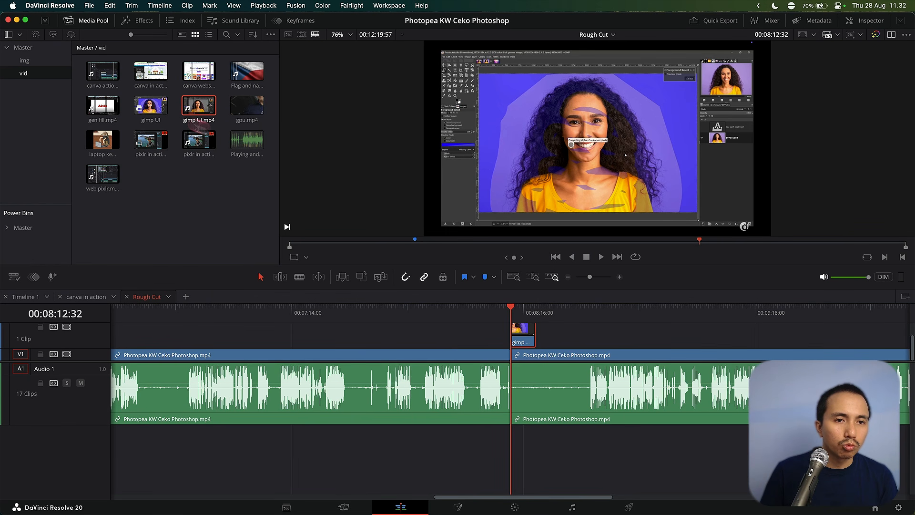
# Preview several media pool clips in the source viewer.
pyautogui.click(246, 139)
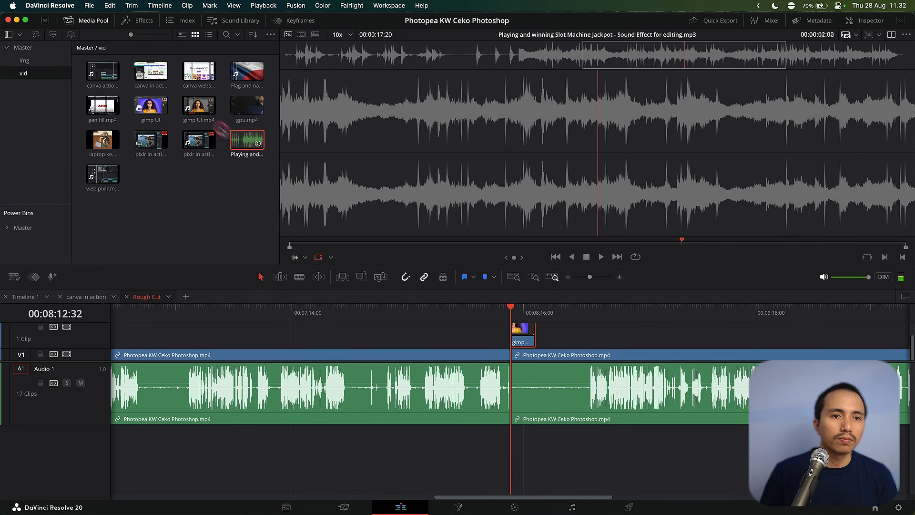
pyautogui.click(151, 105)
pyautogui.click(151, 140)
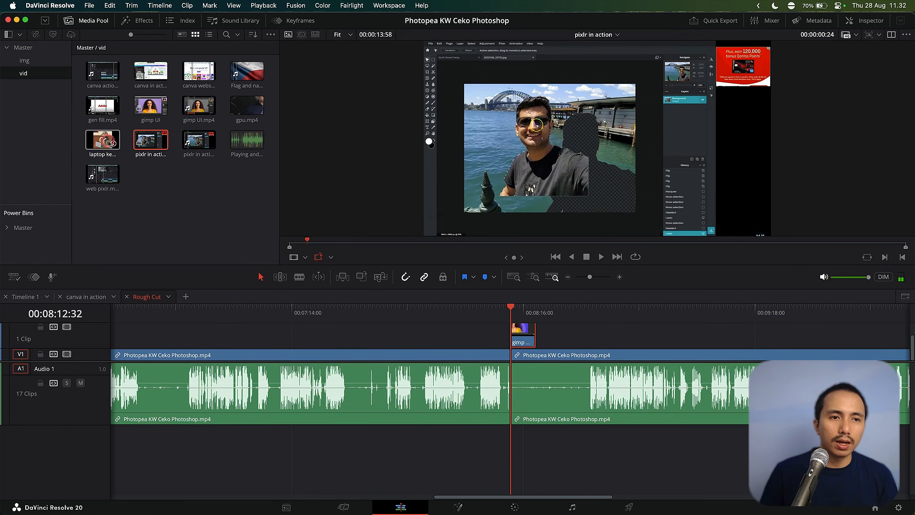
pyautogui.click(102, 139)
pyautogui.click(199, 105)
pyautogui.click(246, 105)
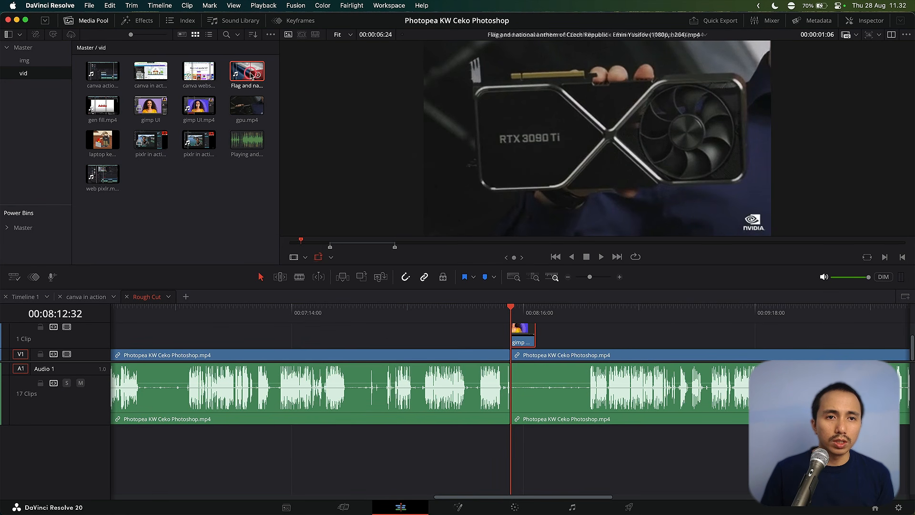
pyautogui.click(201, 72)
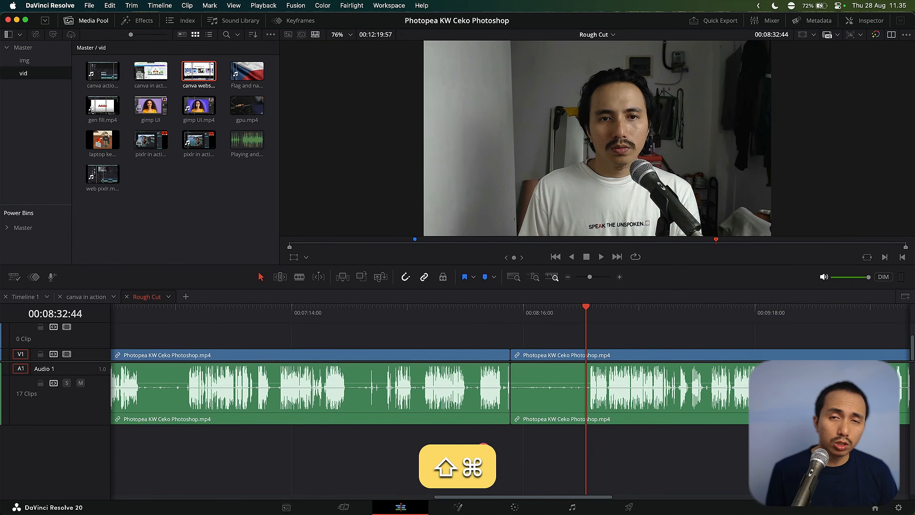
# Ripple-trim the segment back to the previous edit at 00:08:12:32, save the project and undo the trim.
pyautogui.press('super+shift+bracketleft')
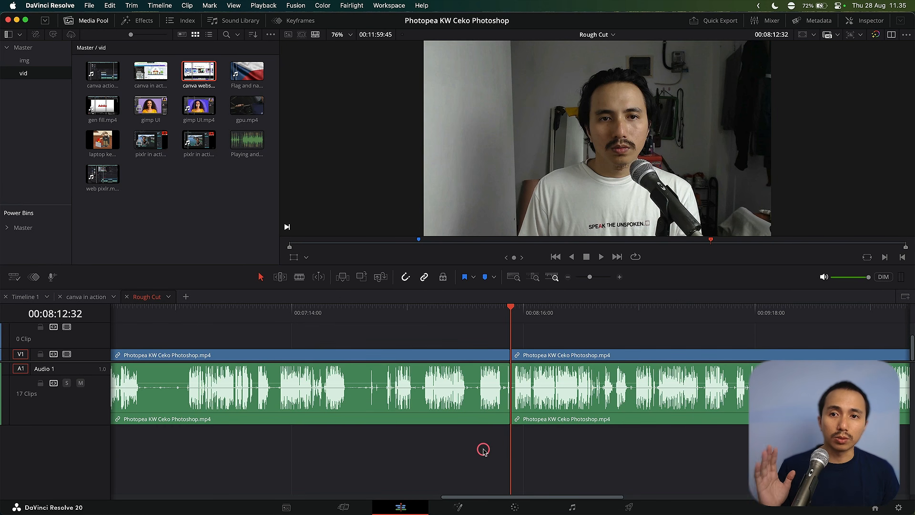
pyautogui.press('super+s')
pyautogui.press('super+z')
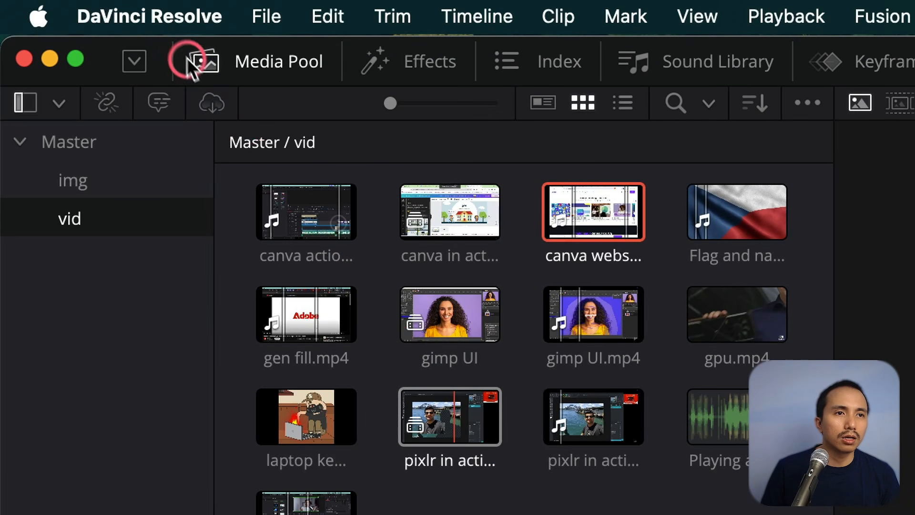
# Open Keyboard Customization and examine the keyboard preset list.
pyautogui.click(170, 19)
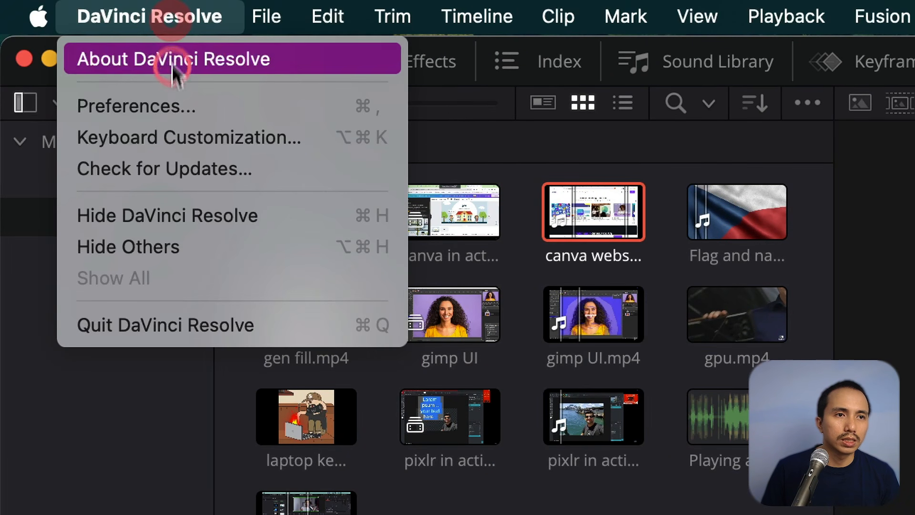
pyautogui.click(170, 139)
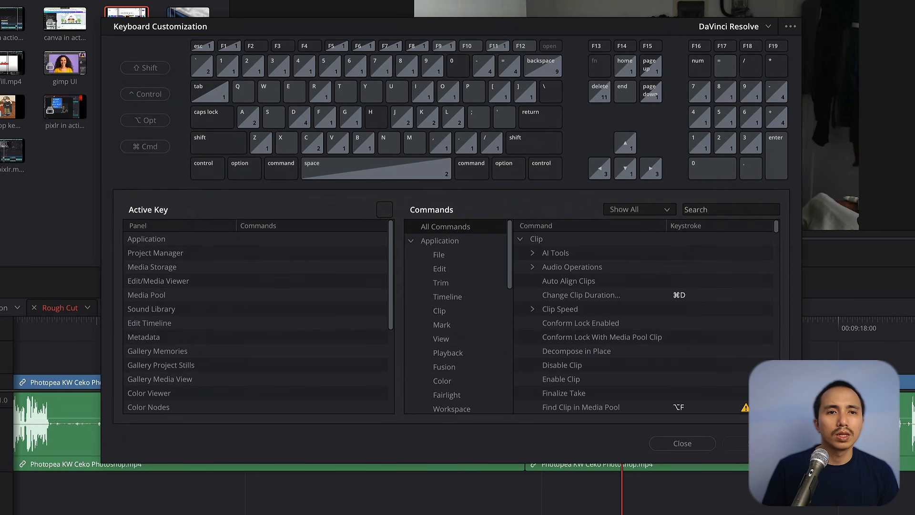
pyautogui.click(769, 62)
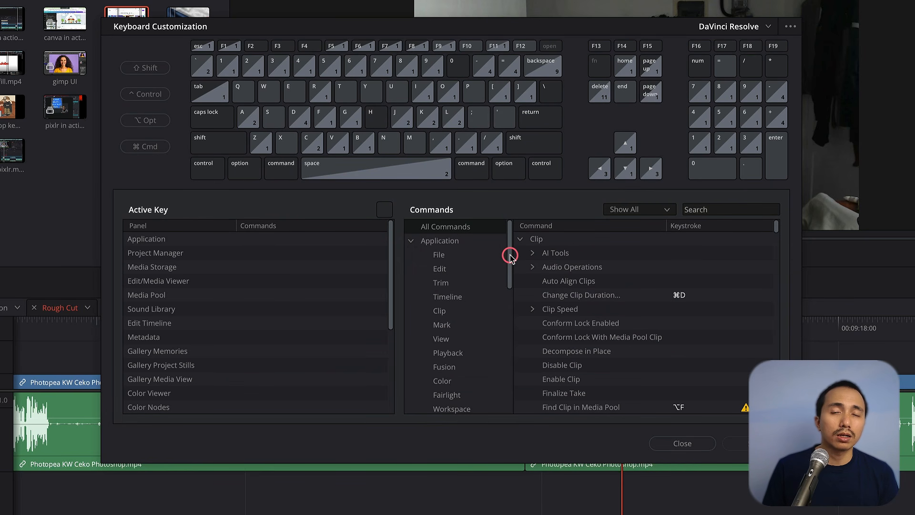
pyautogui.click(772, 30)
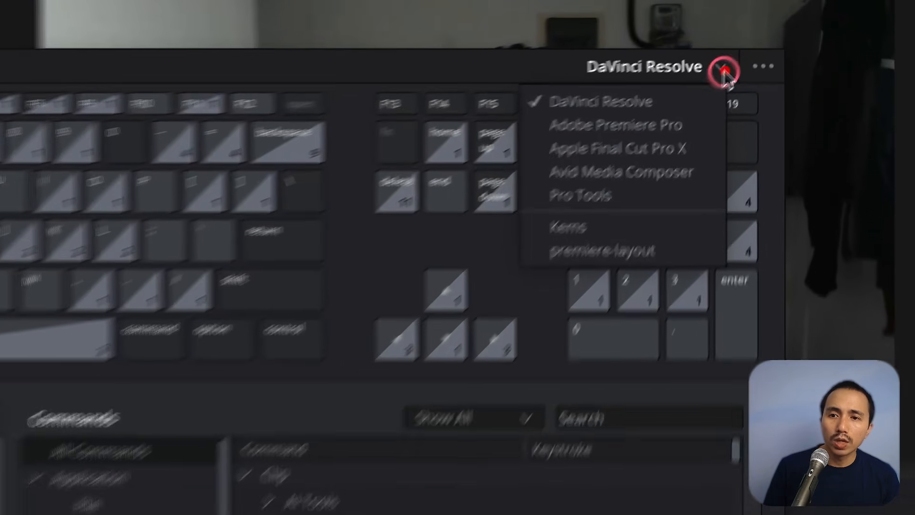
pyautogui.click(722, 108)
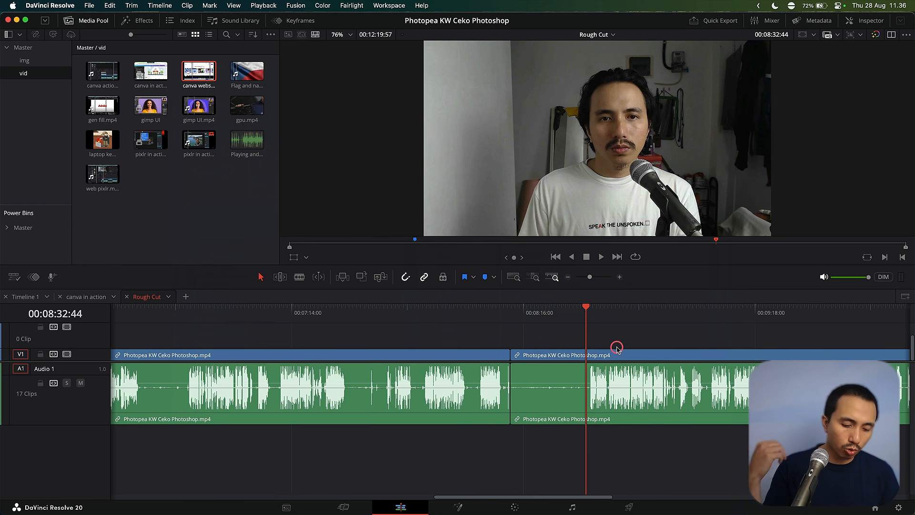
# Ripple-trim the segment before the playhead back to the previous edit again and undo it.
pyautogui.press('q')
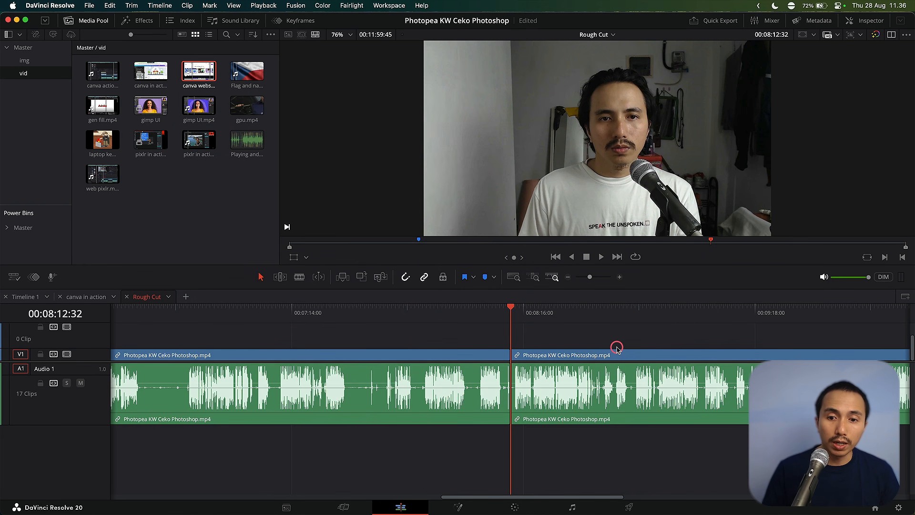
pyautogui.press('super+z')
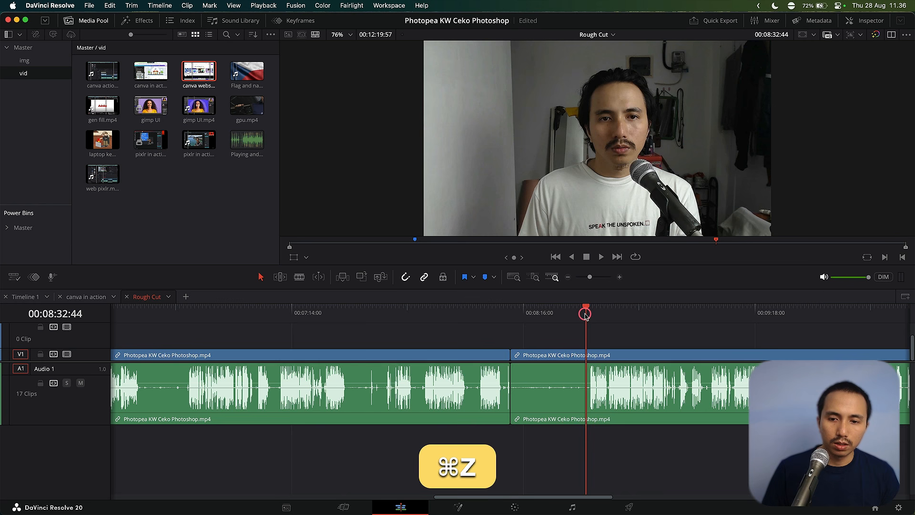
# Split the clip at the playhead and try to join the clips across the edit at 00:08:12:32.
pyautogui.press('super+b')
pyautogui.click(514, 313)
pyautogui.press('w')
pyautogui.click(511, 373)
pyautogui.press('BackSpace')
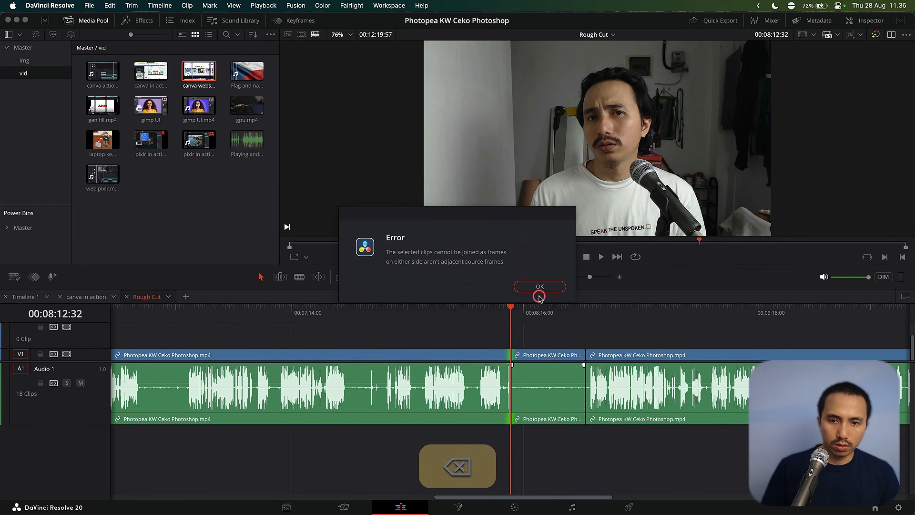
pyautogui.click(540, 286)
# Ripple-trim from the playhead at 00:08:17:56 forward to the next edit and undo the recent edits.
pyautogui.click(530, 311)
pyautogui.press('w')
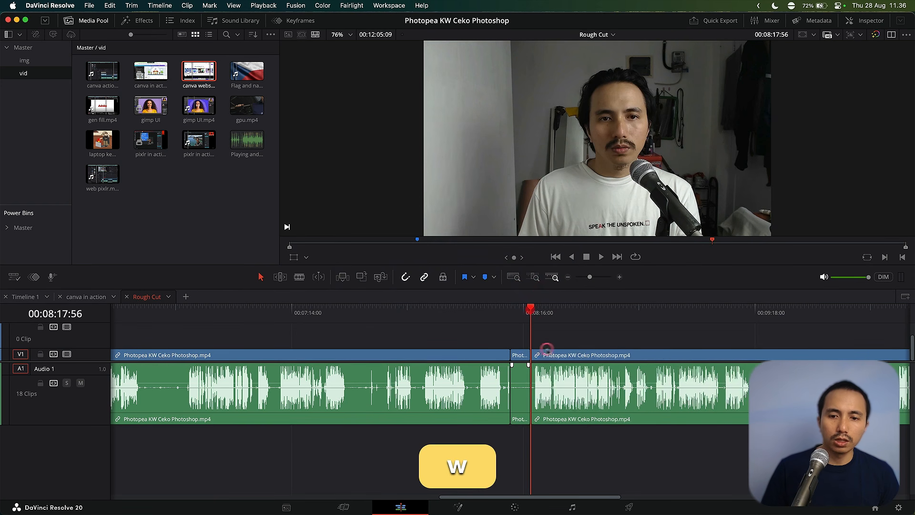
pyautogui.press('super+z')
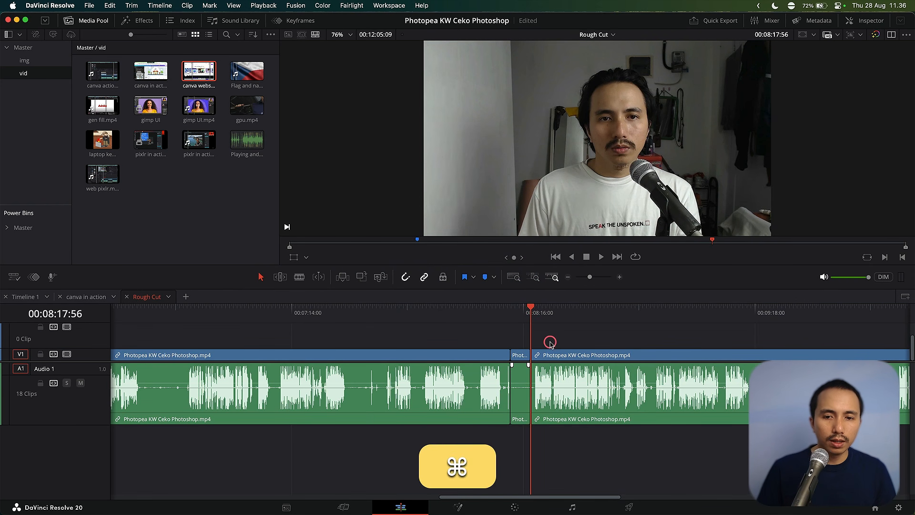
pyautogui.press('alt+super+z')
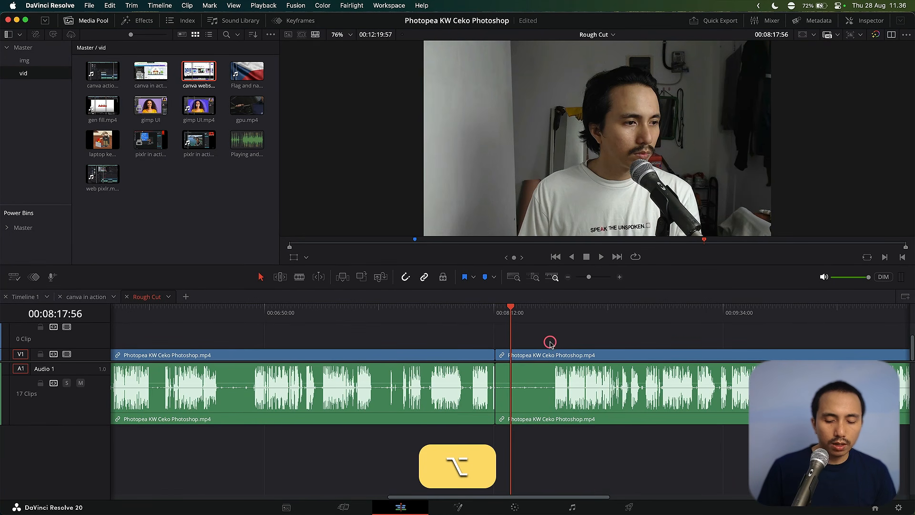
# Shuttle playback forward up to 2x speed and stop it.
pyautogui.press('a')
pyautogui.press('s')
pyautogui.press('d')
pyautogui.press('d')
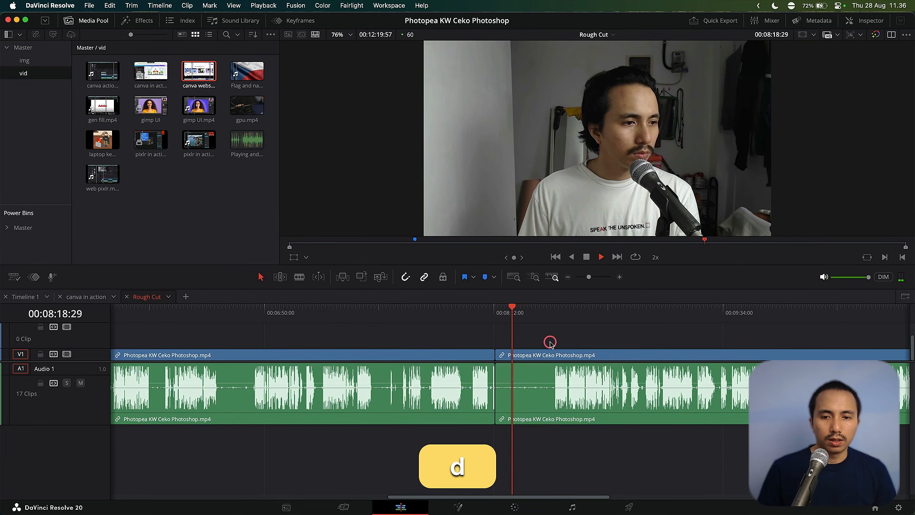
pyautogui.press('a')
pyautogui.press('space')
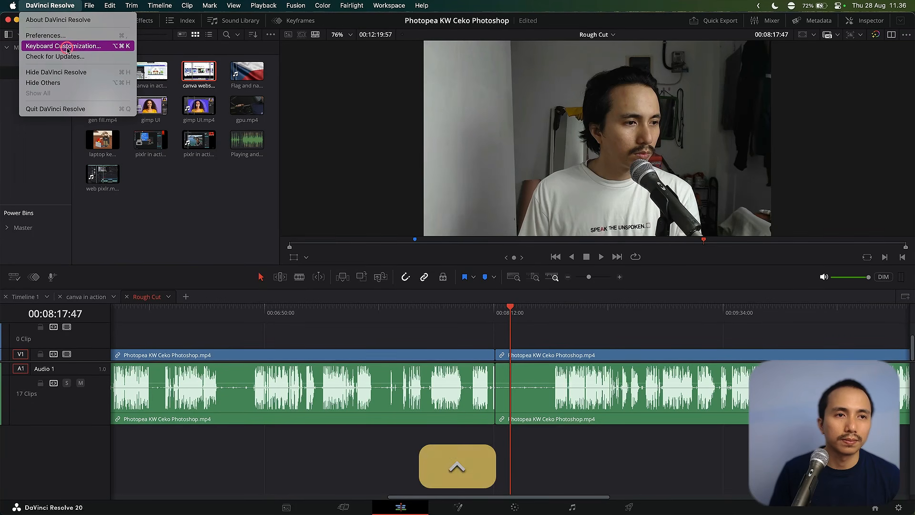
pyautogui.click(86, 43)
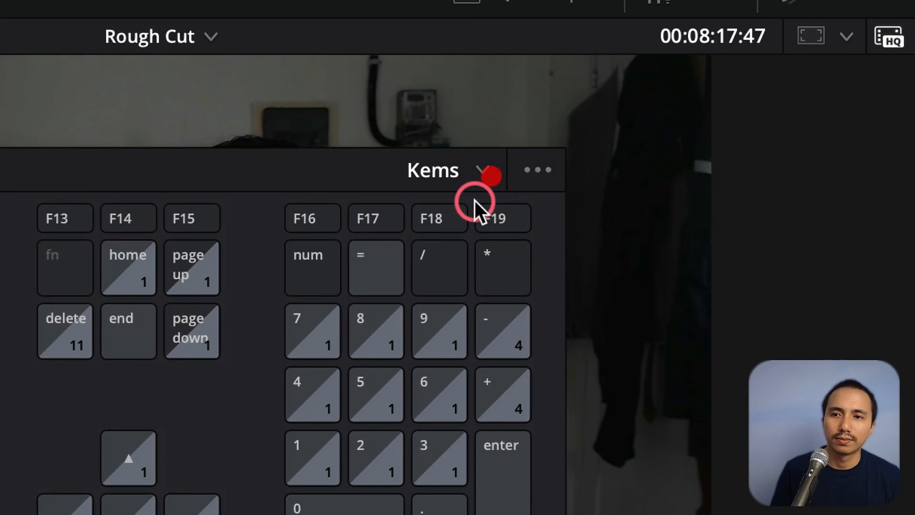
# Switch the keyboard shortcut preset to premiere-layout, then to Adobe Premiere Pro.
pyautogui.click(701, 77)
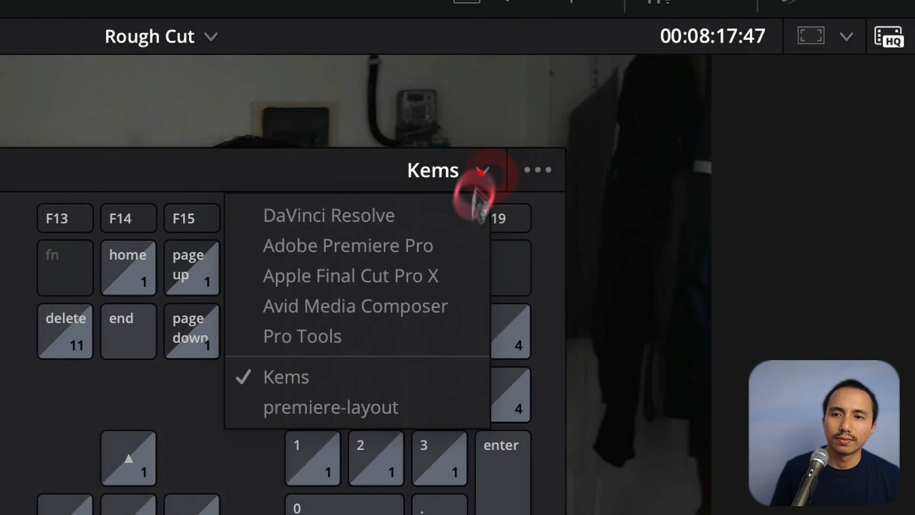
pyautogui.click(396, 403)
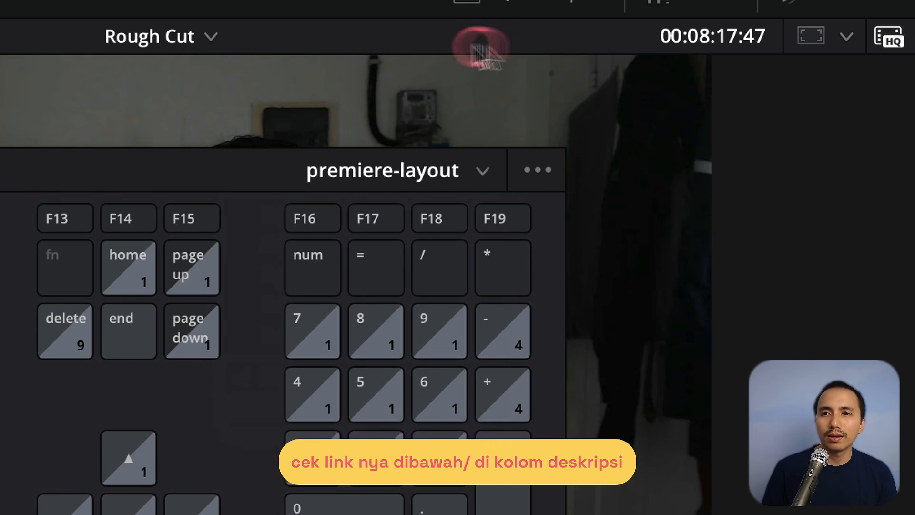
pyautogui.moveTo(472, 175); pyautogui.dragTo(475, 172)
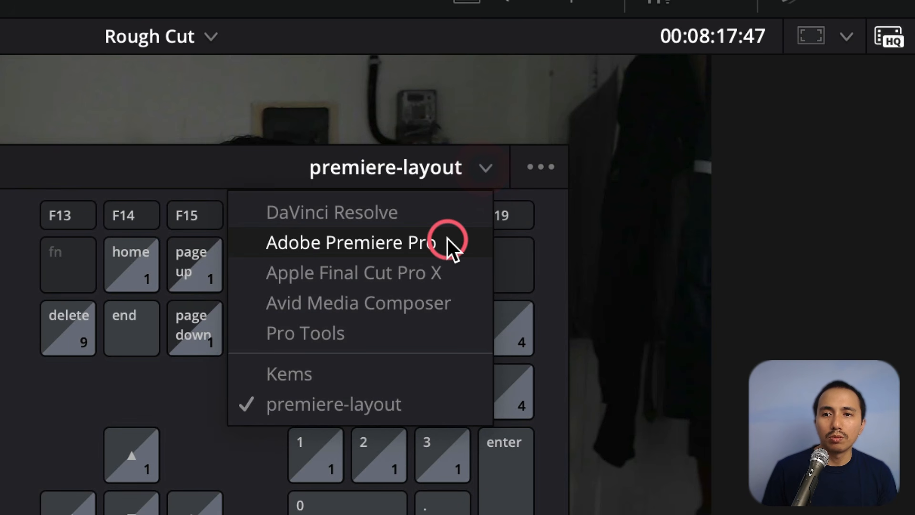
pyautogui.click(445, 242)
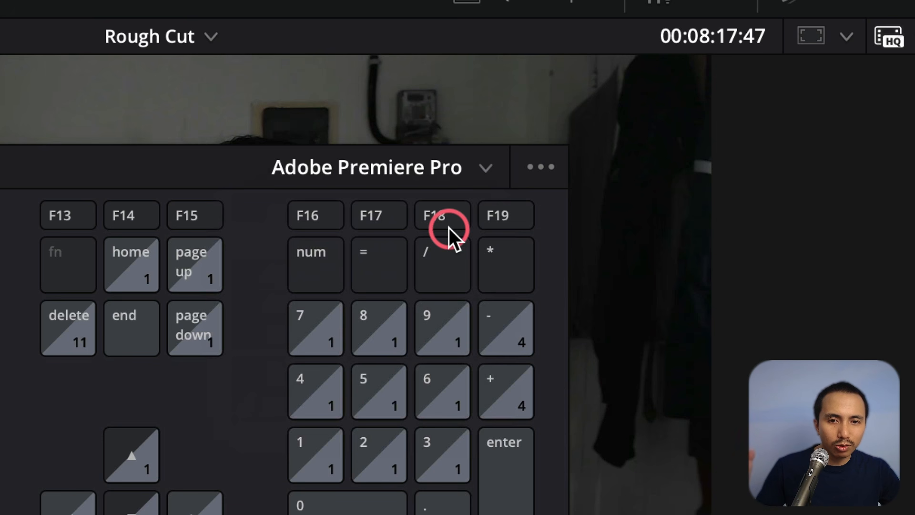
# Look through the keyboard preset list without changing the selected preset.
pyautogui.click(485, 169)
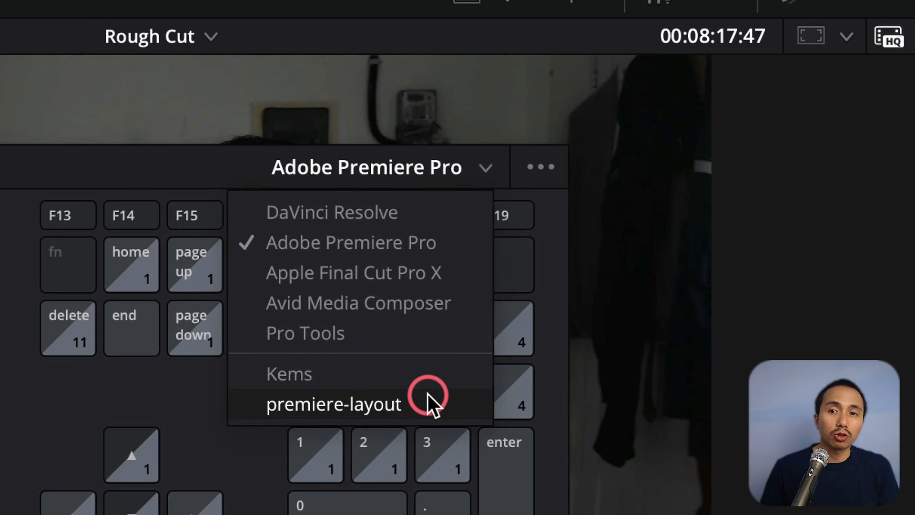
pyautogui.click(5, 185)
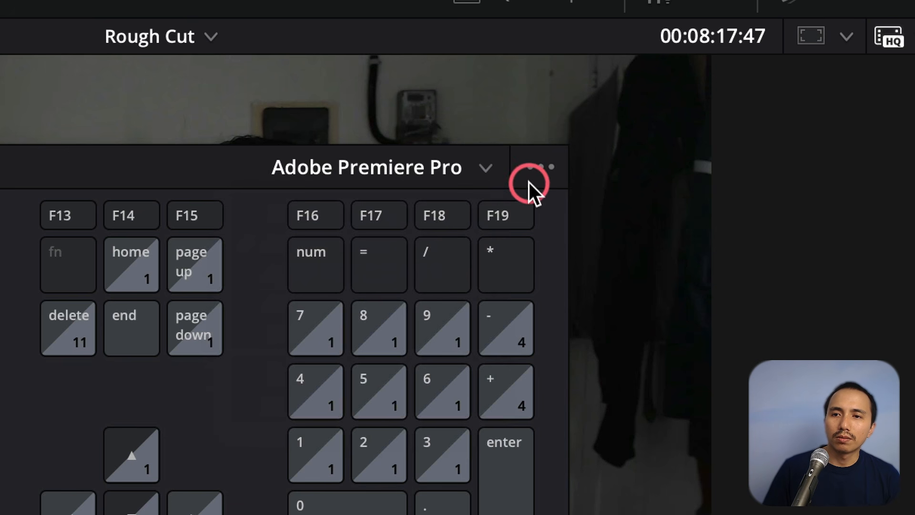
pyautogui.click(484, 169)
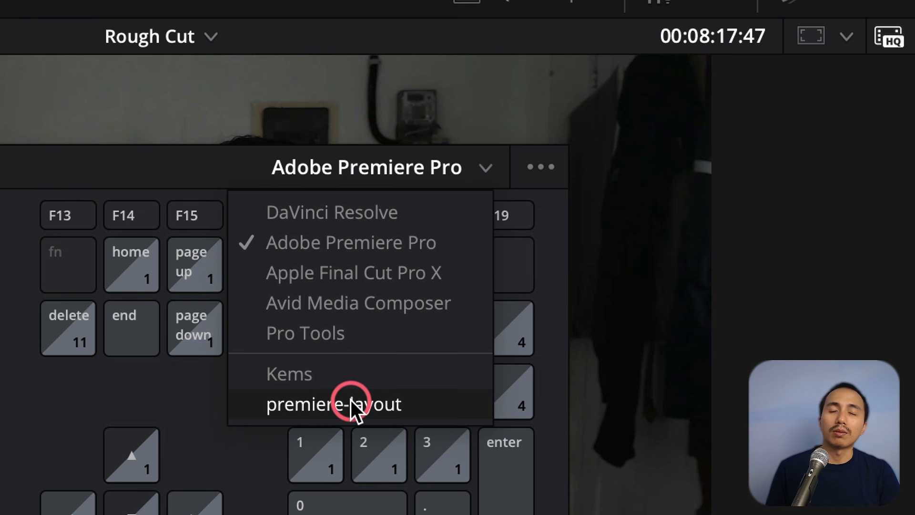
pyautogui.click(95, 168)
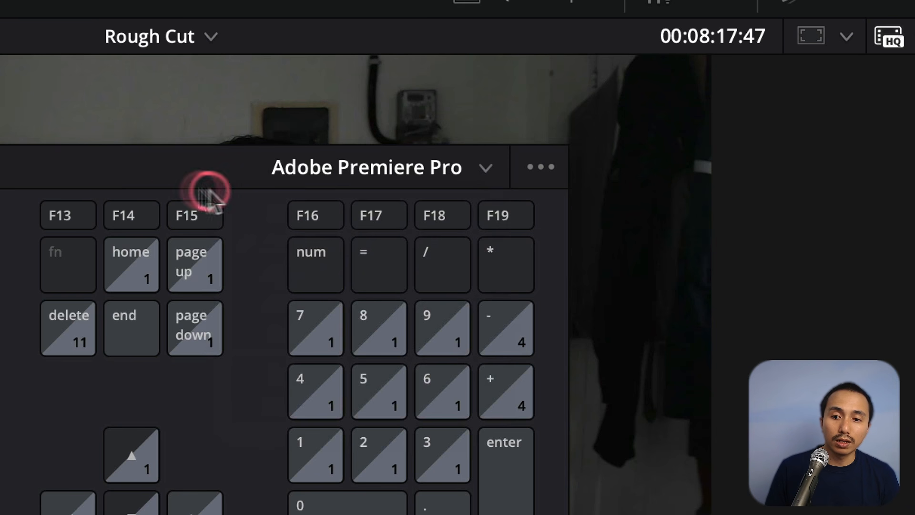
# Switch the keyboard shortcut preset back to Kems and try a timeline shortcut at the playhead.
pyautogui.click(479, 172)
pyautogui.click(379, 372)
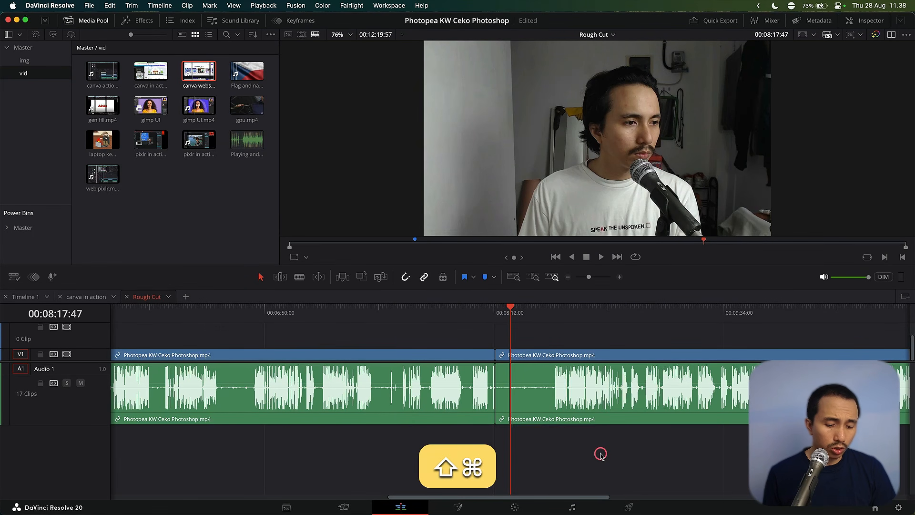
pyautogui.press('shift+super+e')
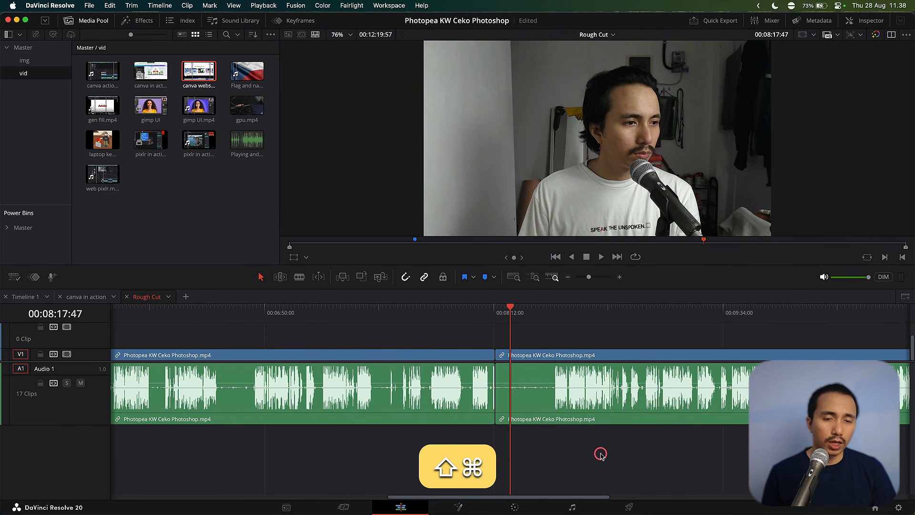